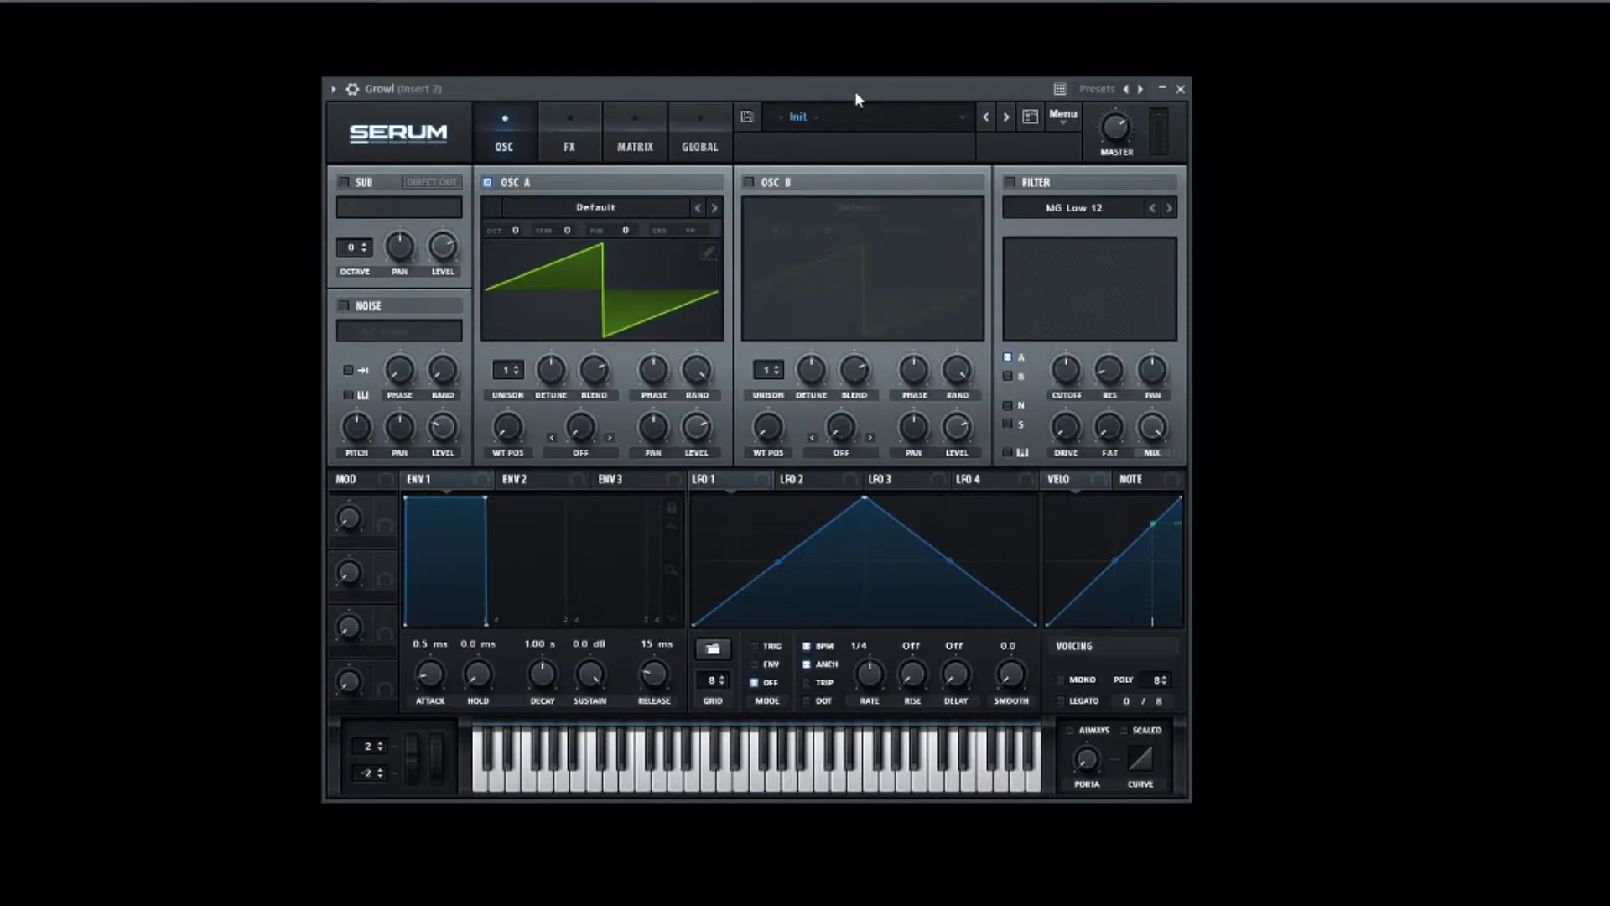
Load Monster 2 [SL] into oscillator A, raise its wavetable position, and set octave to -2.
click(623, 769)
click(585, 212)
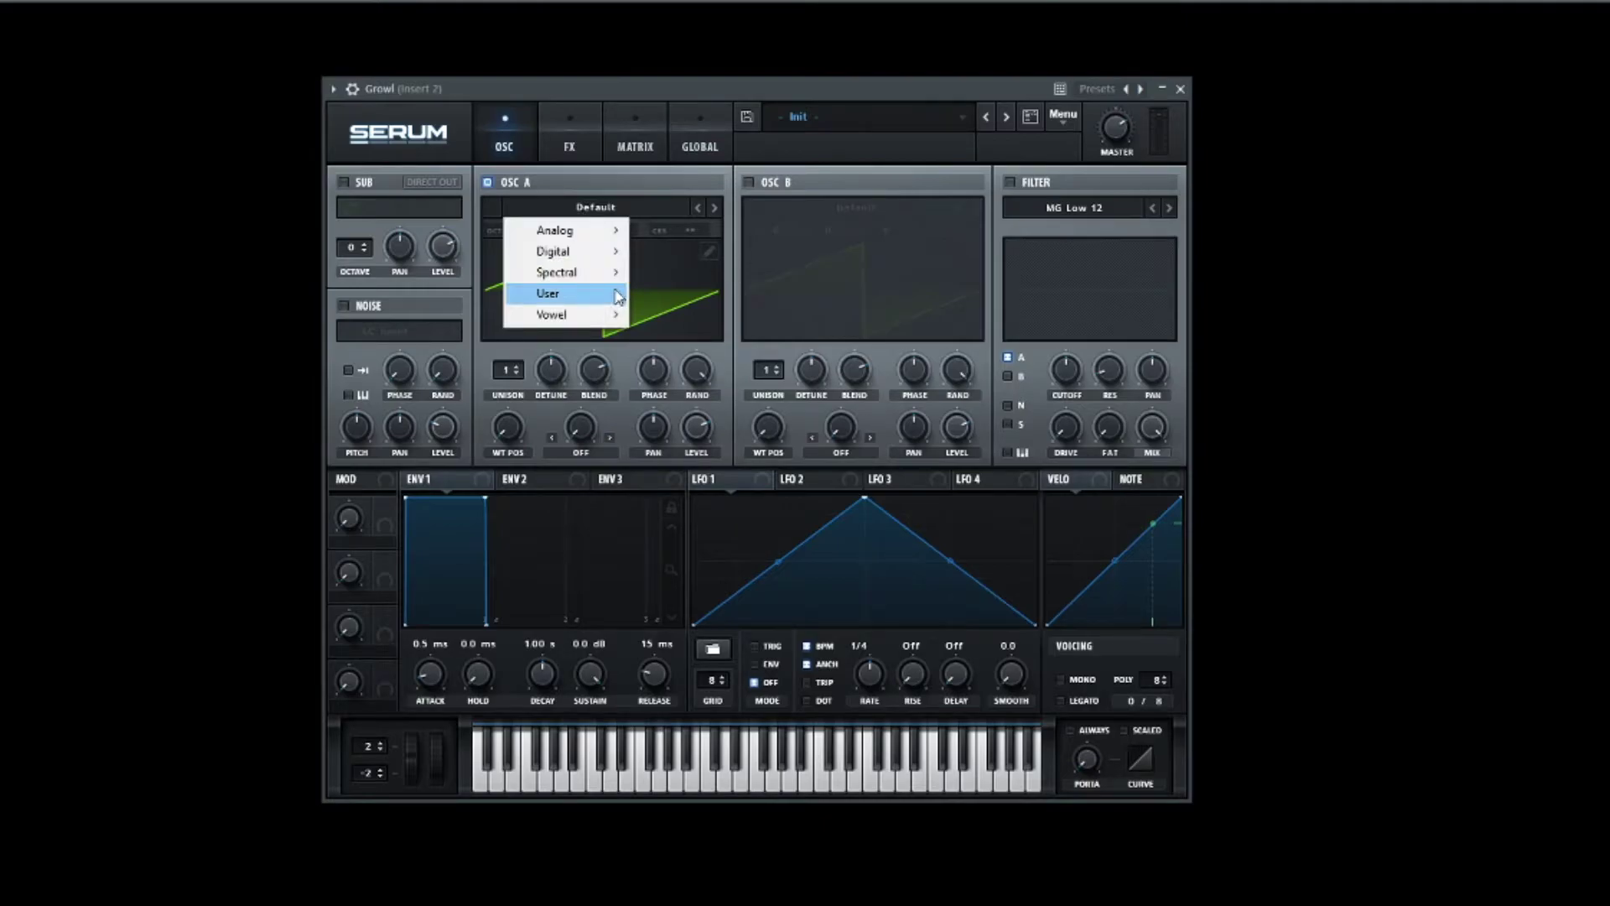
mouse_move(612, 278)
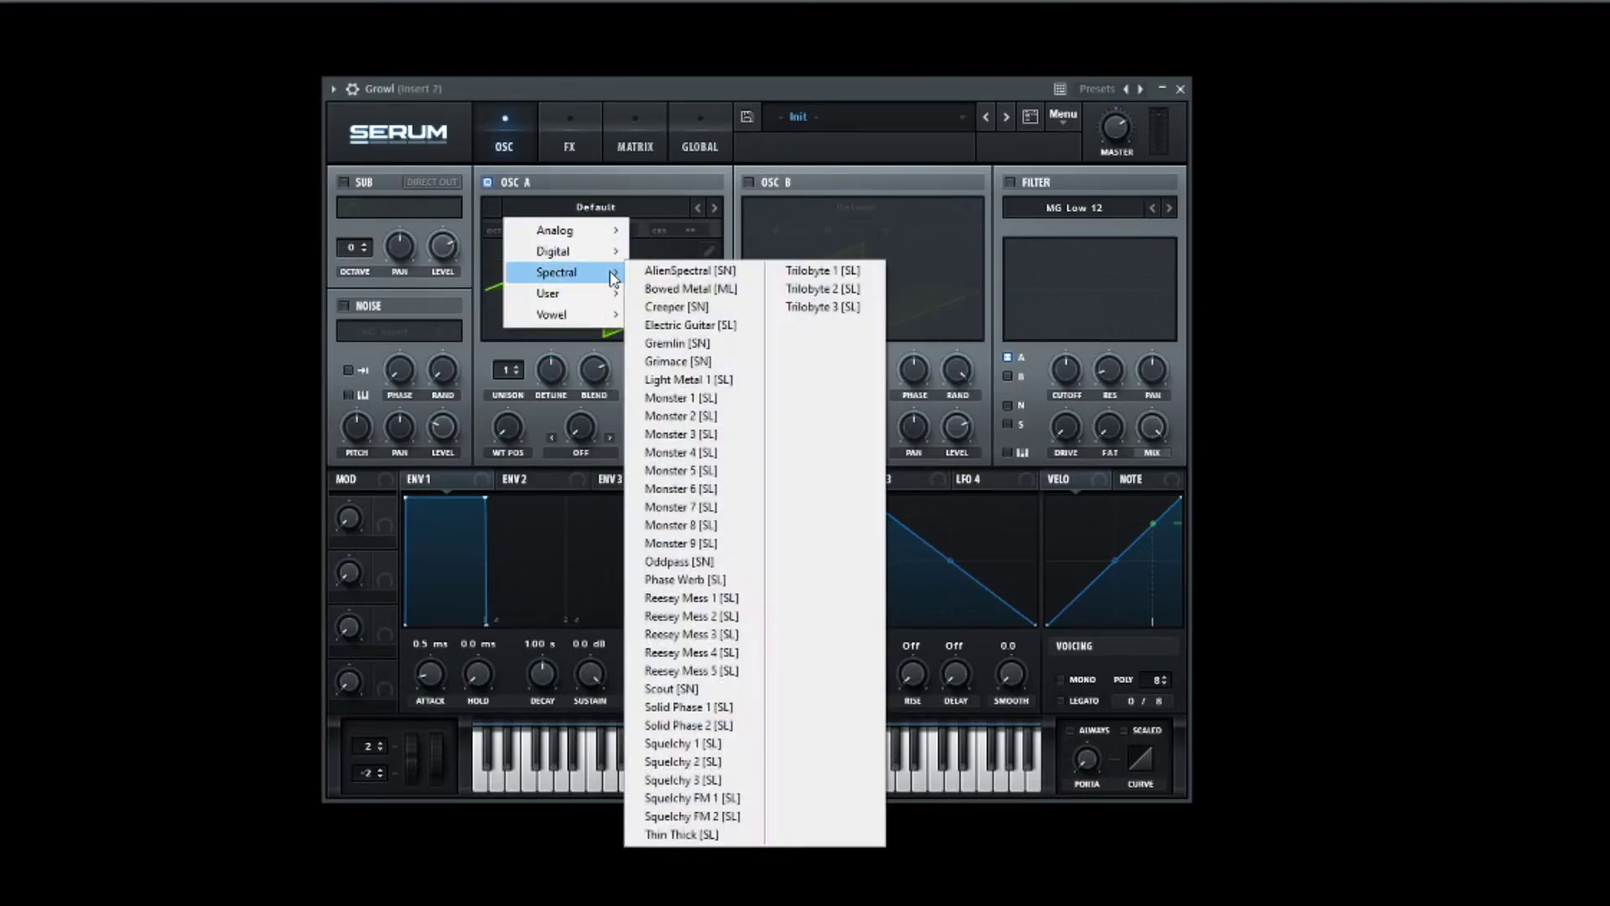
click(661, 417)
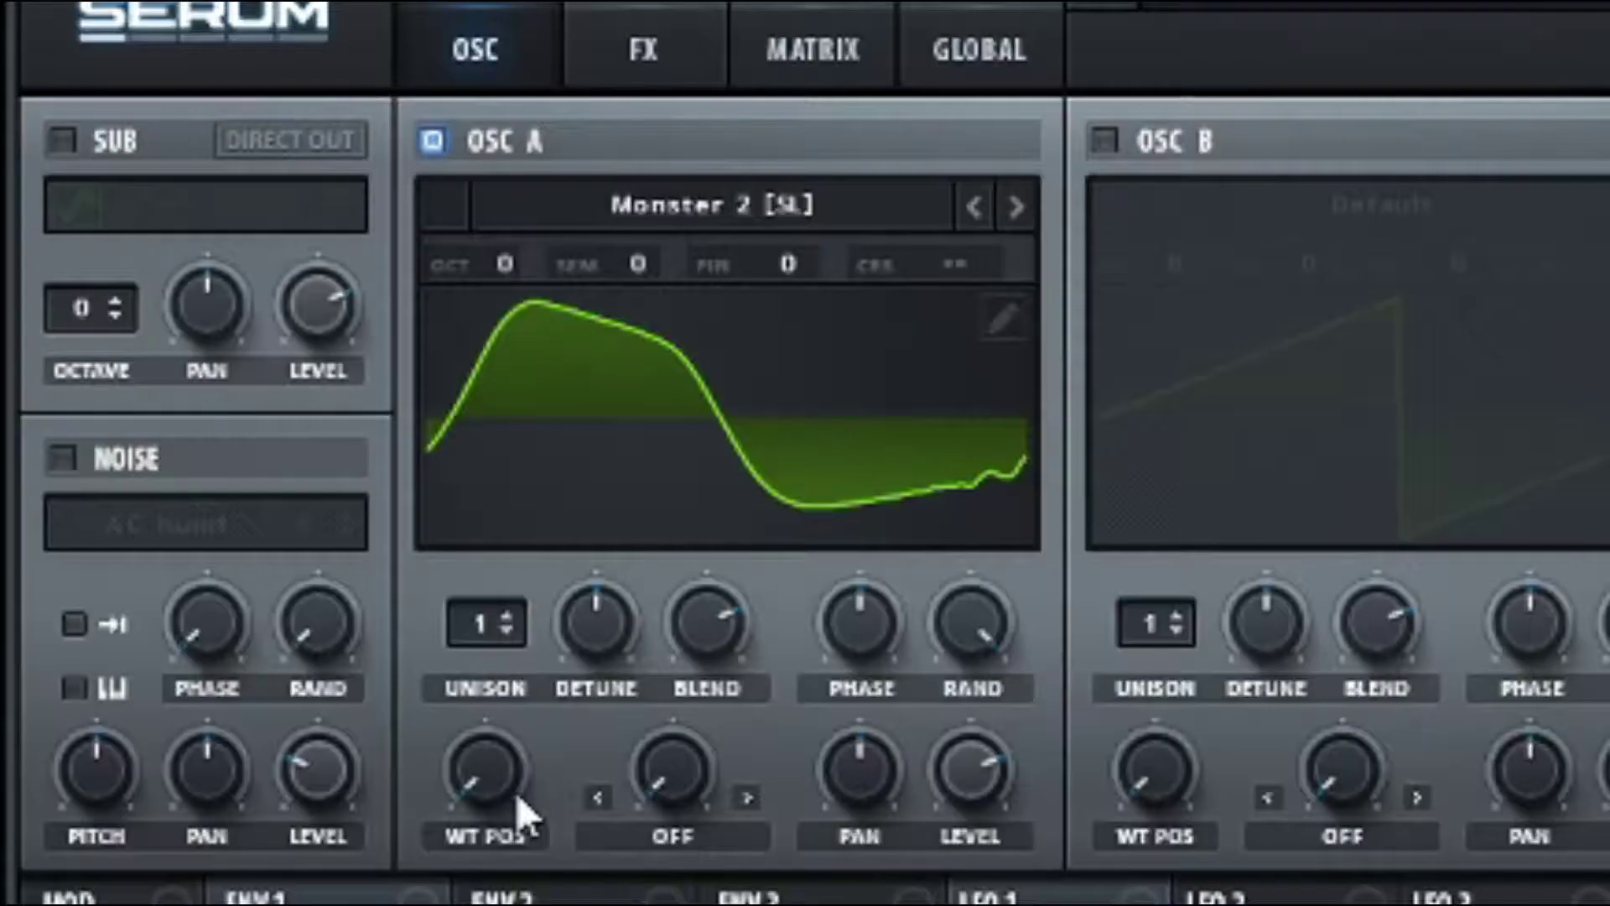
drag(511, 818, 528, 370)
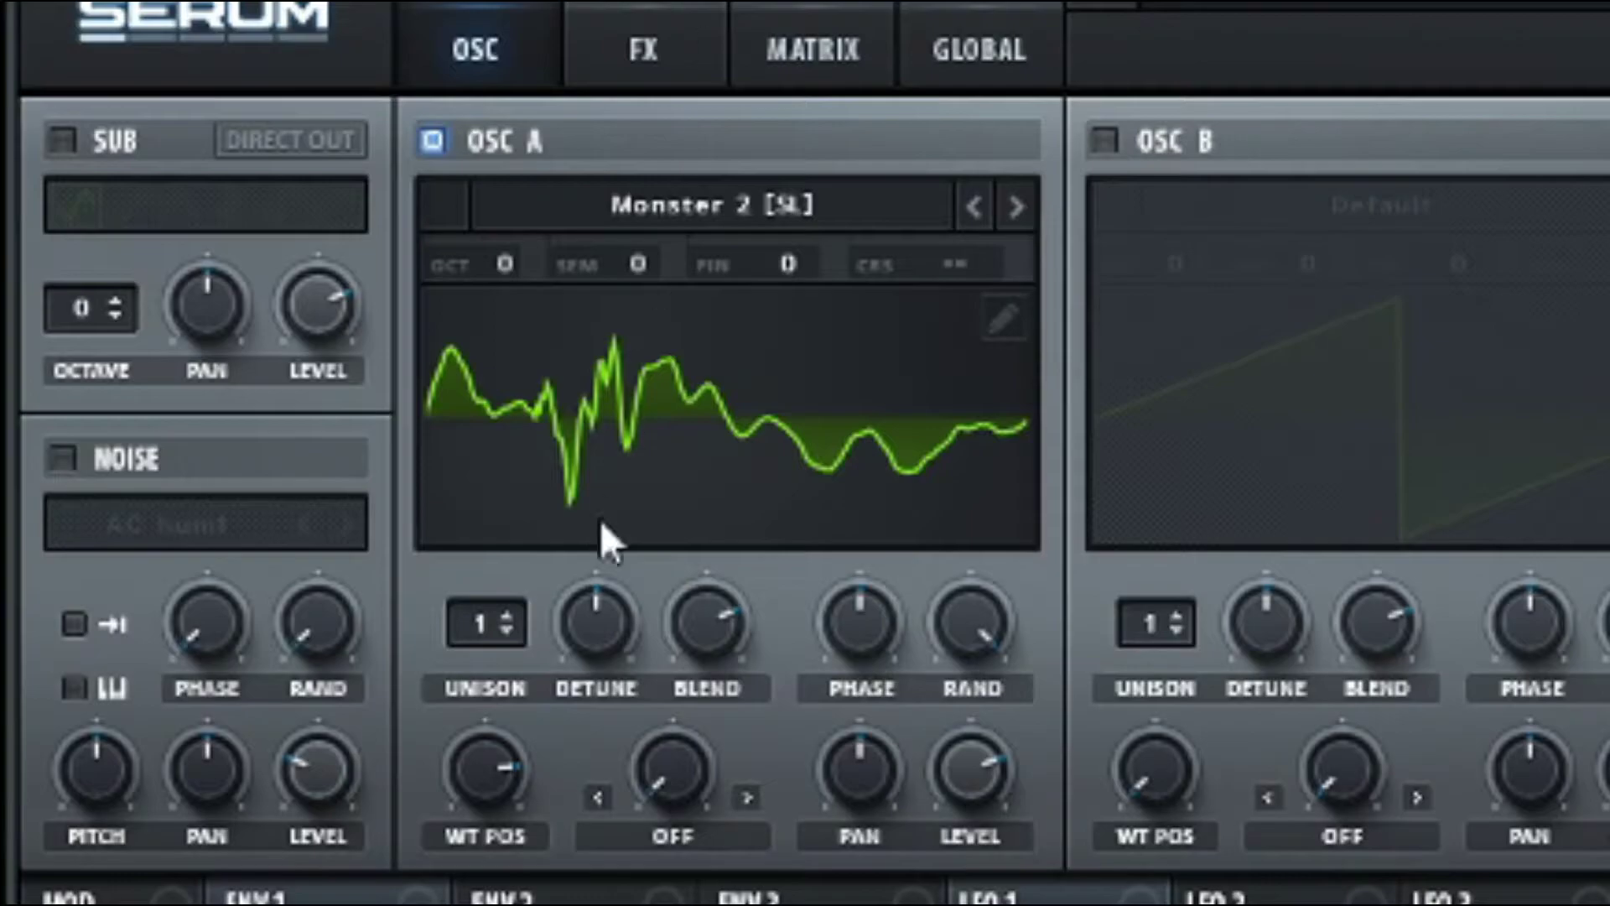
drag(498, 260, 485, 442)
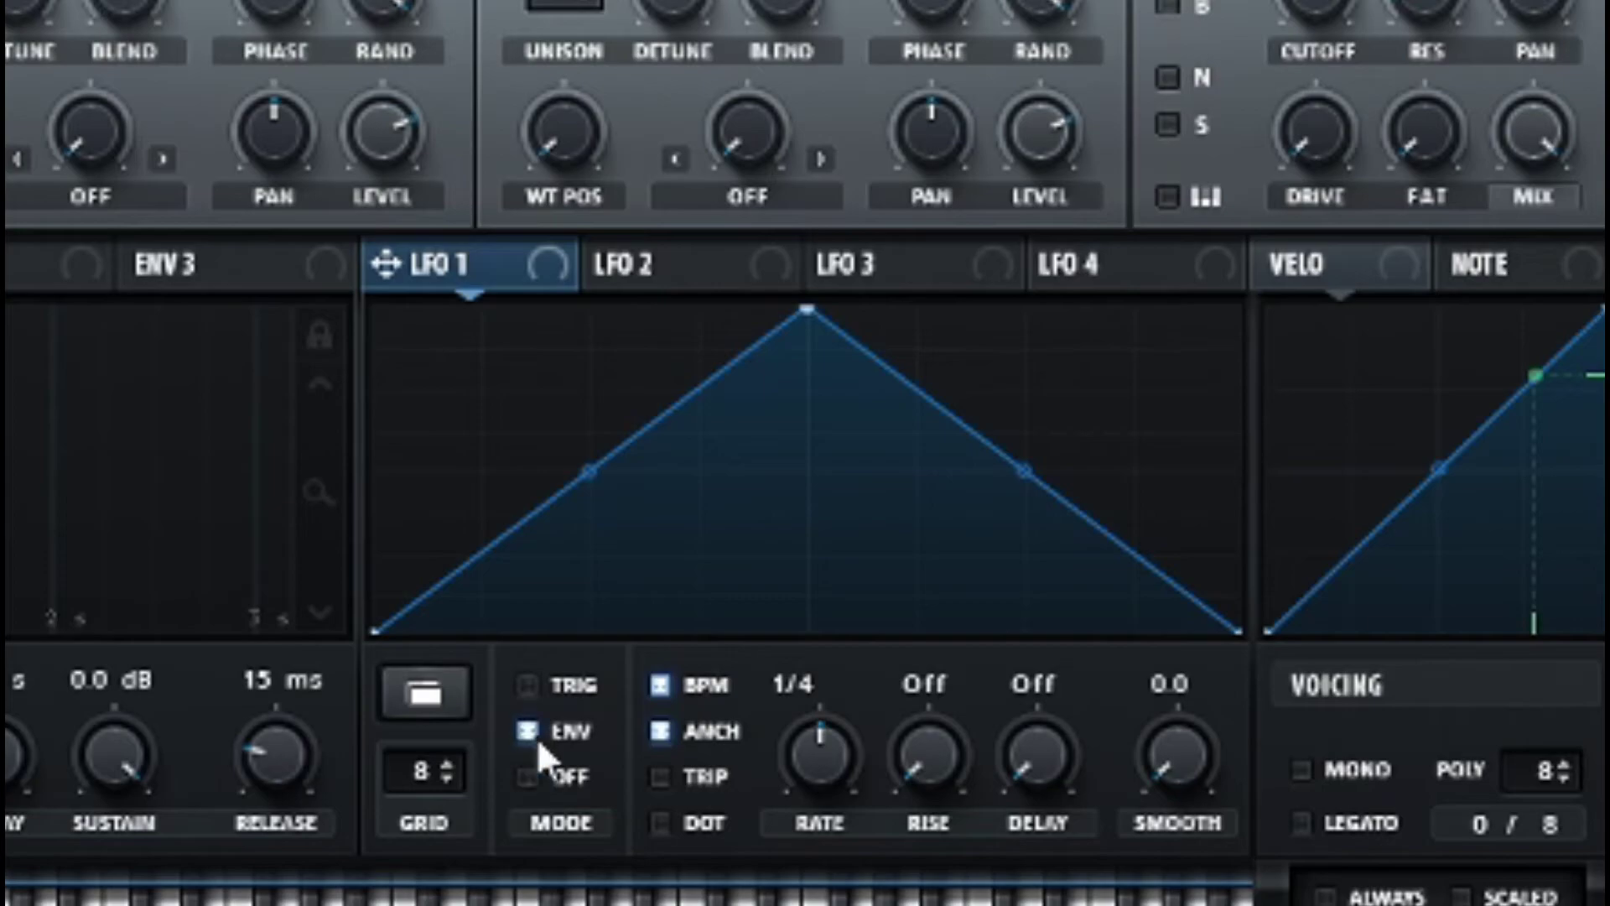
Set LFO 1 to TRIG at 1/2 rate with a quick-rise curved-fall shape, assigned to OSC A's WT POS.
click(559, 686)
drag(842, 767, 837, 773)
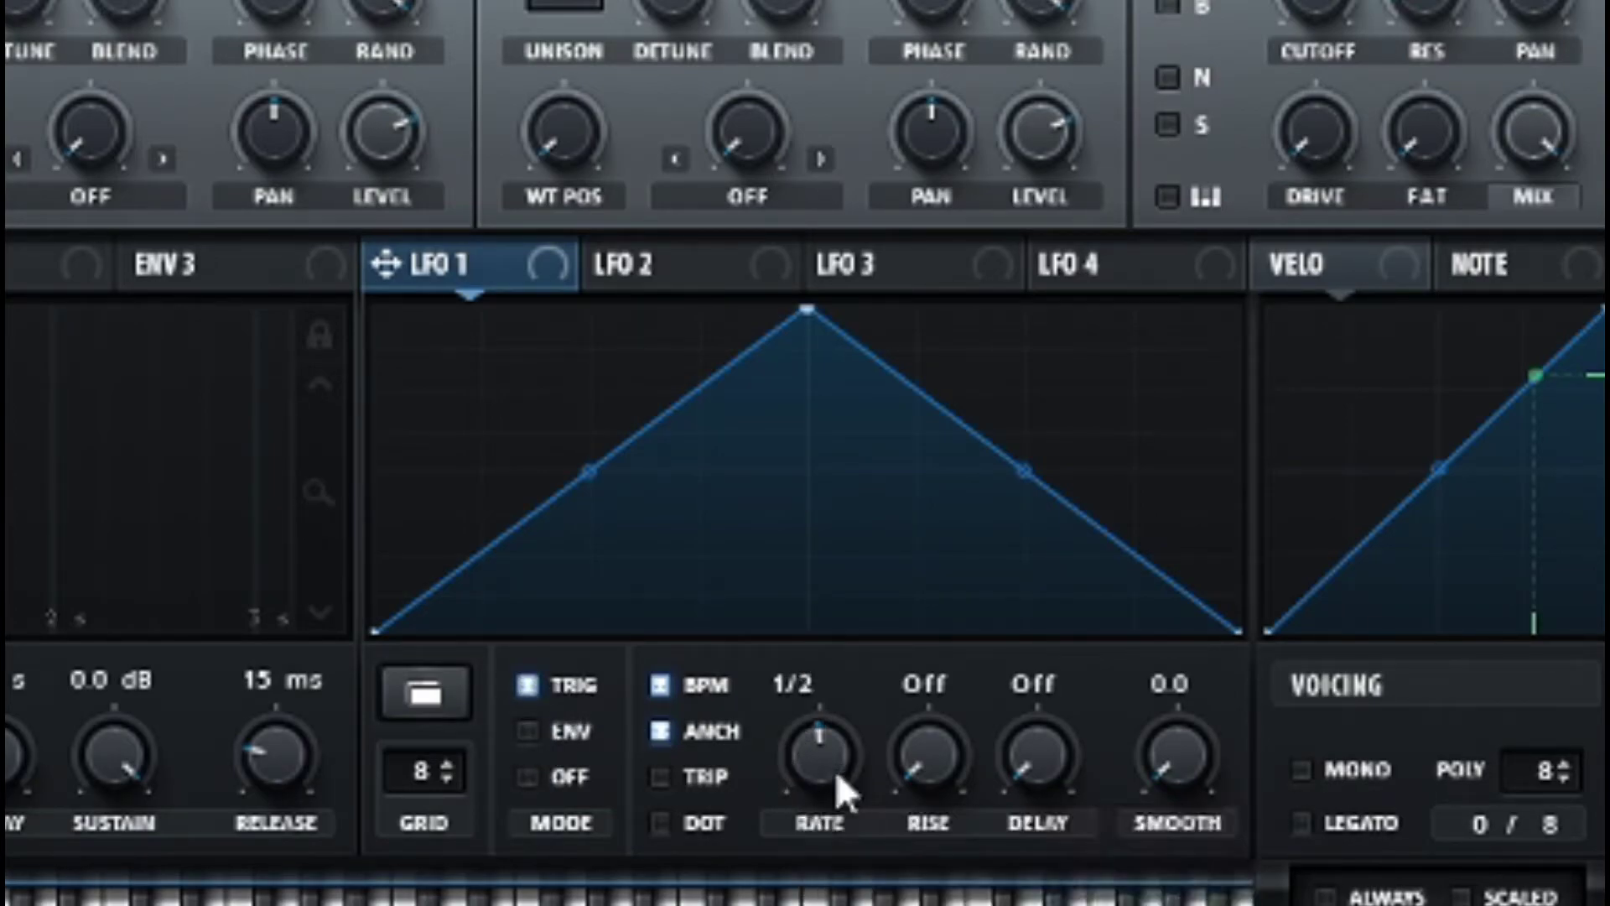
drag(801, 323, 497, 312)
double_click(918, 487)
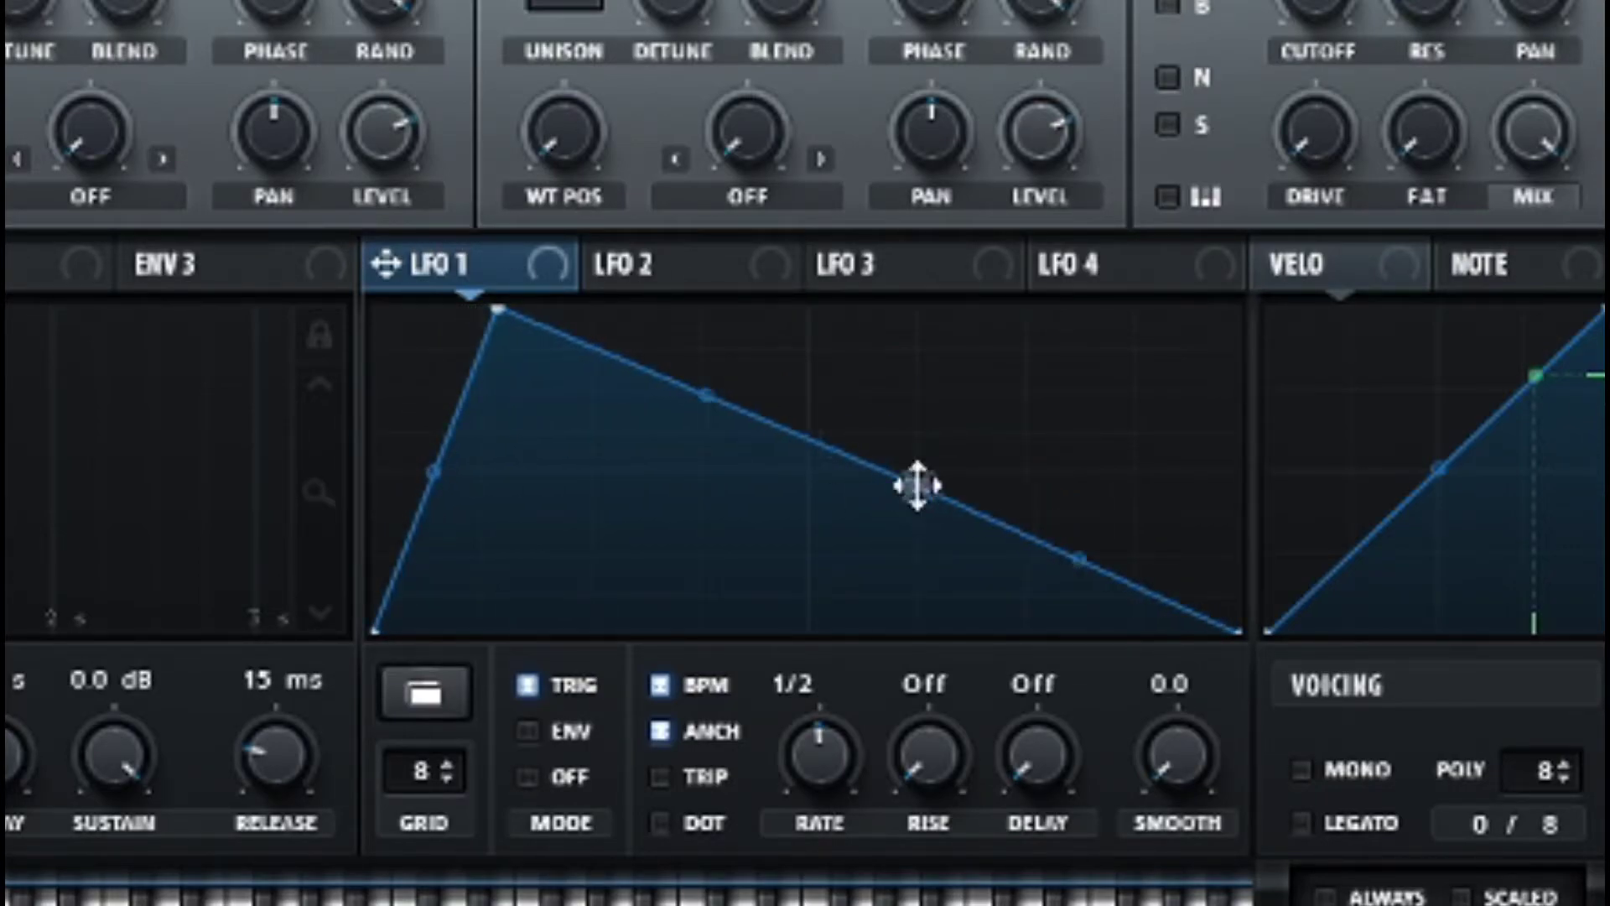
drag(919, 486, 1114, 392)
drag(804, 347, 797, 327)
drag(1115, 394, 1093, 453)
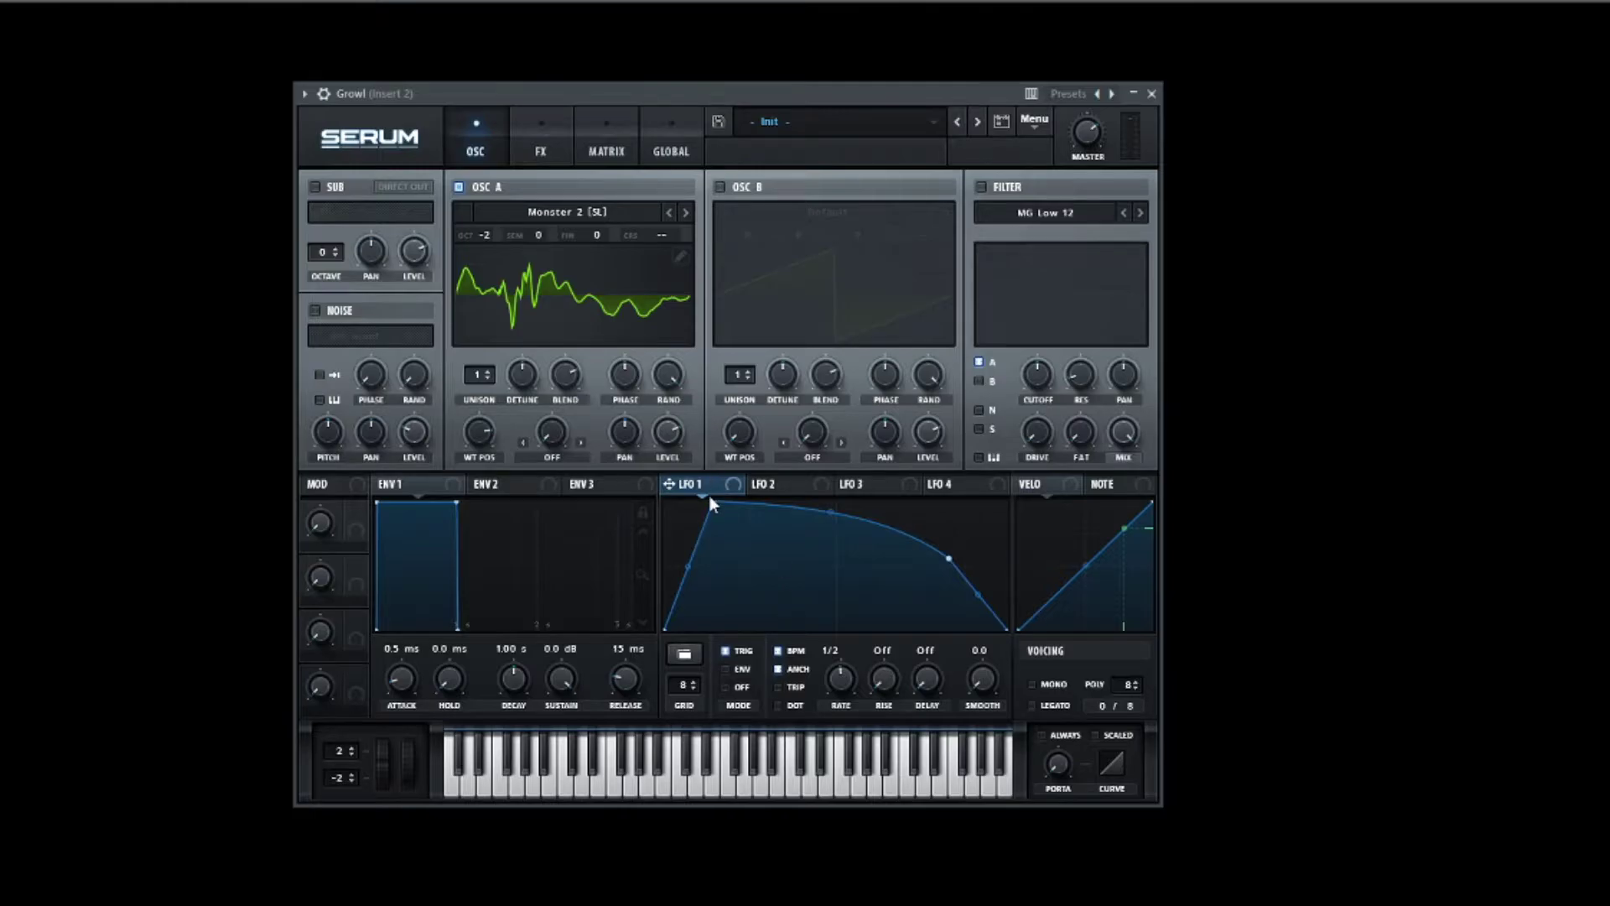
drag(706, 490, 477, 453)
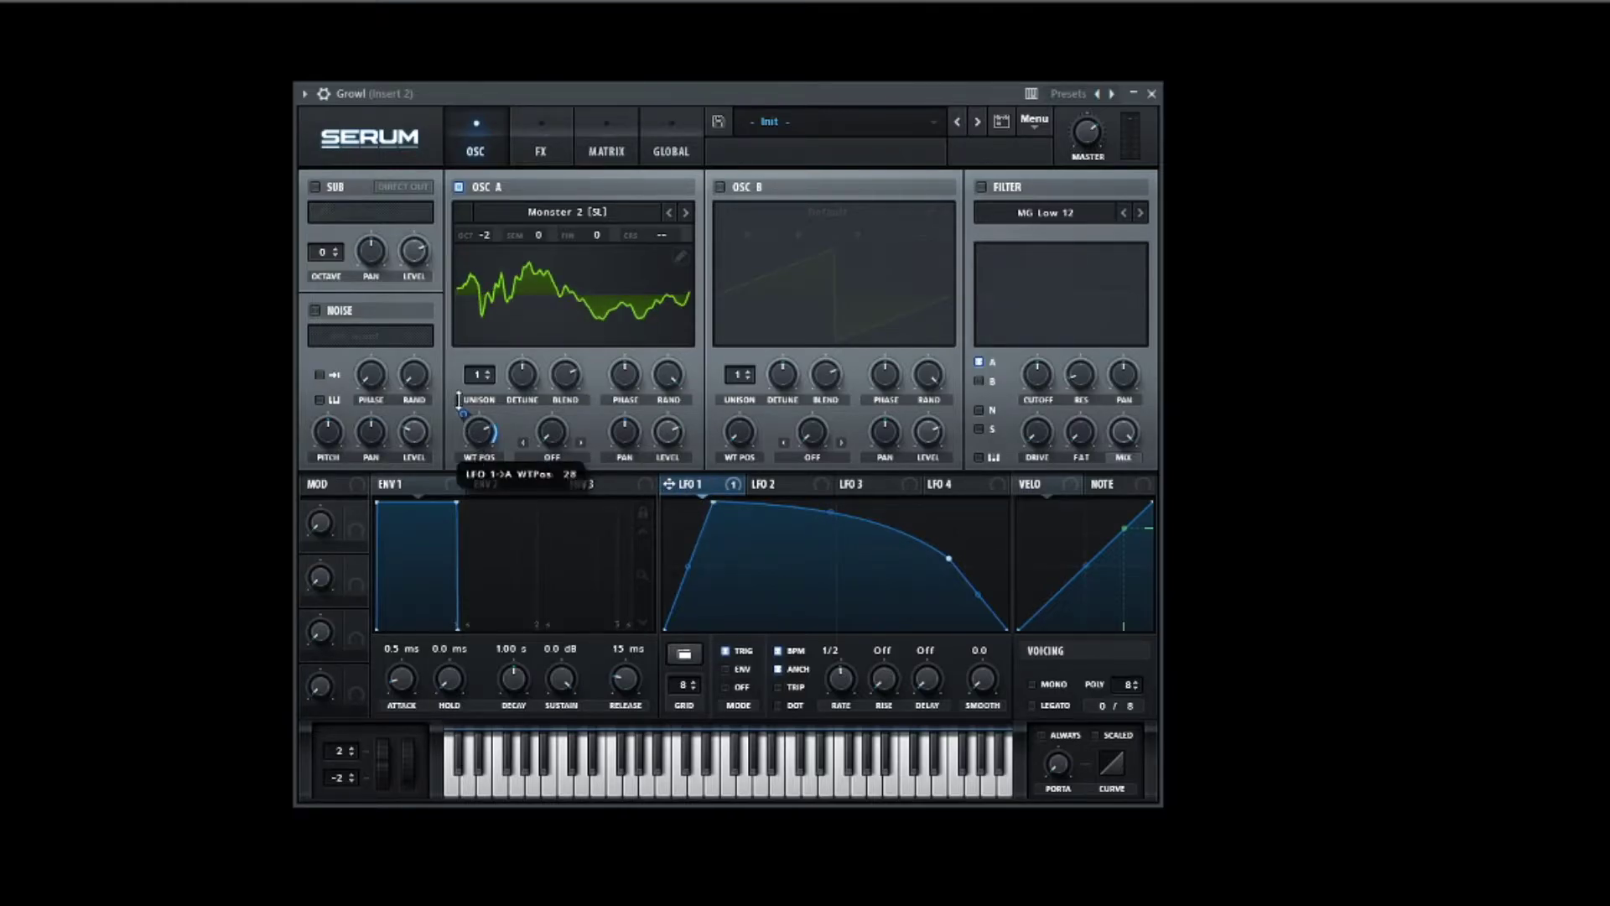
Assign LFO 1 to oscillator A's LEVEL knob as a second modulation target.
drag(579, 92, 518, 79)
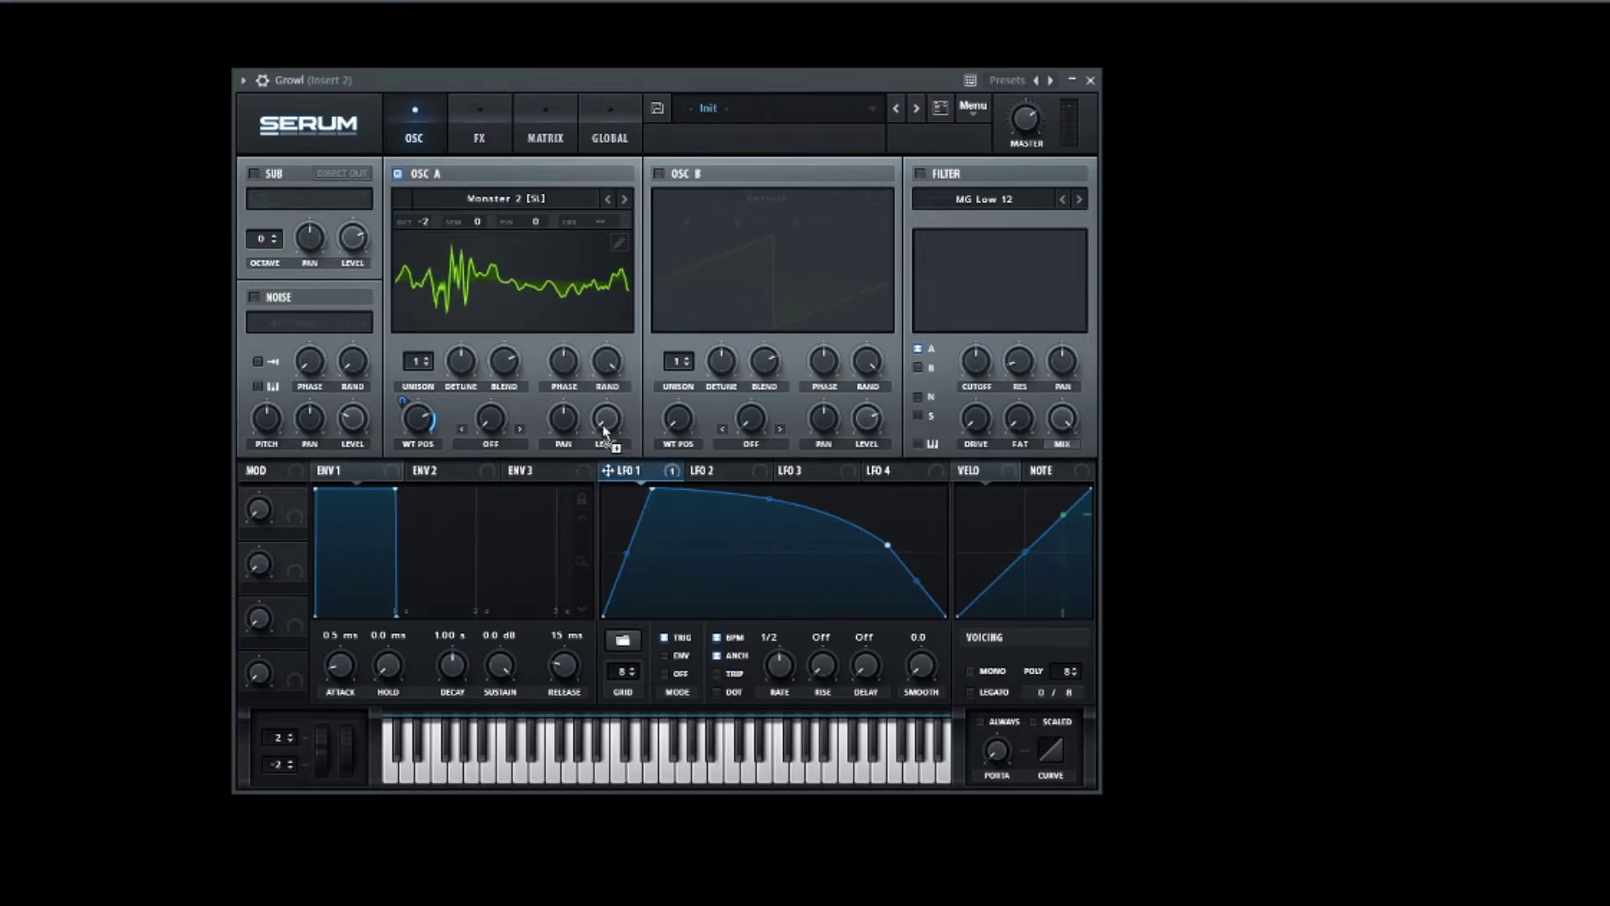
drag(604, 432, 599, 426)
drag(562, 80, 540, 81)
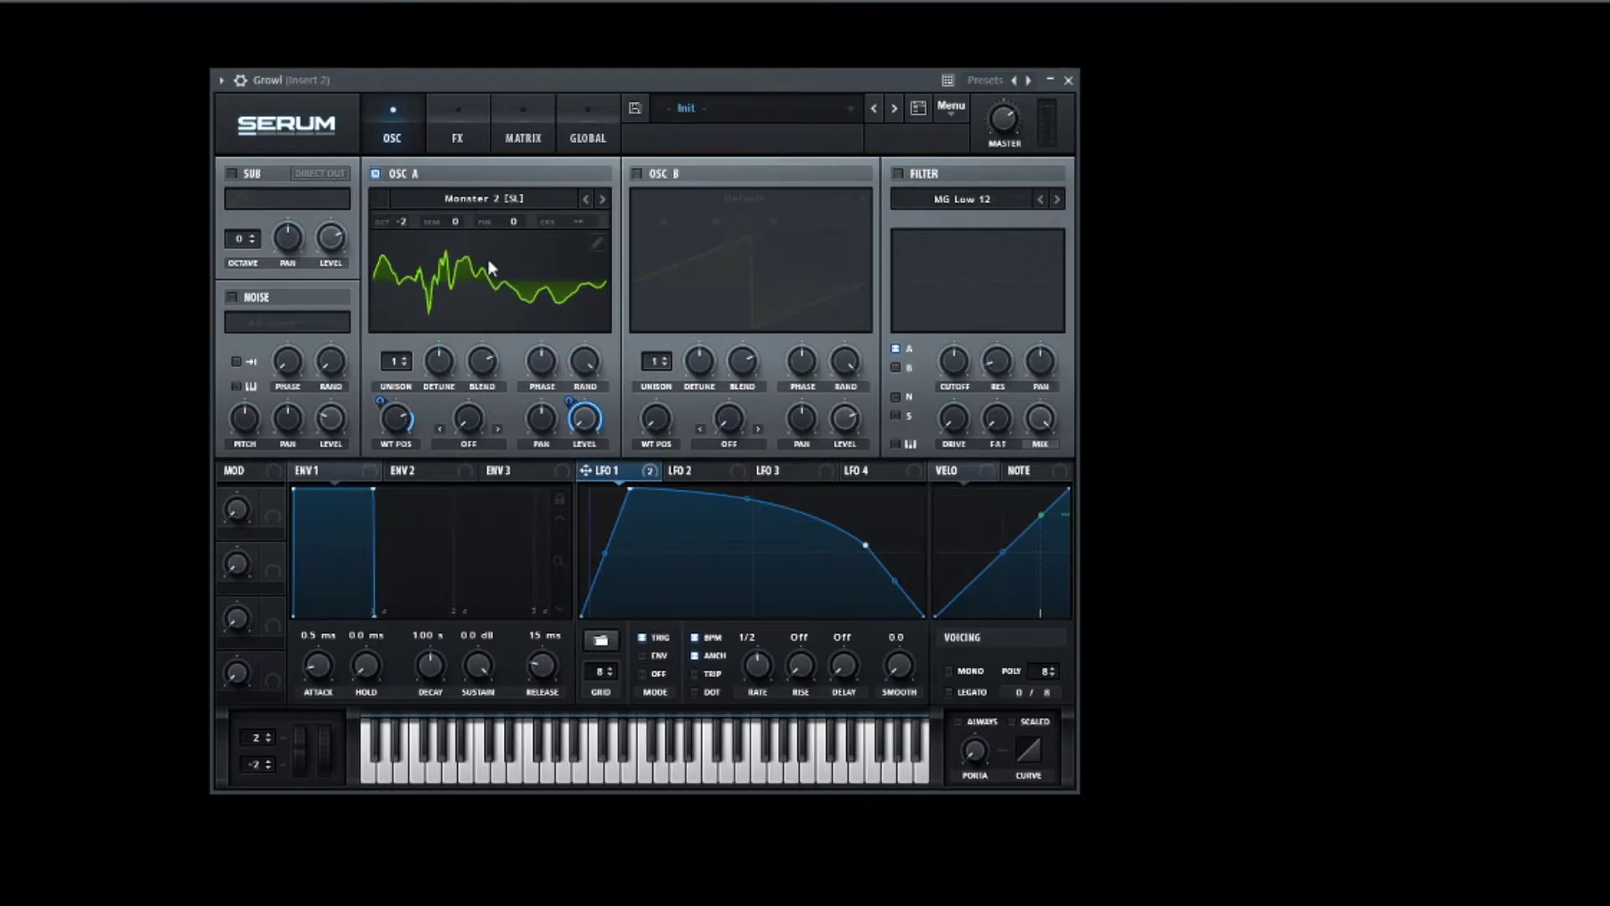
Enable oscillator B's default saw and set oscillator A's warp mode to FM (from B).
click(637, 172)
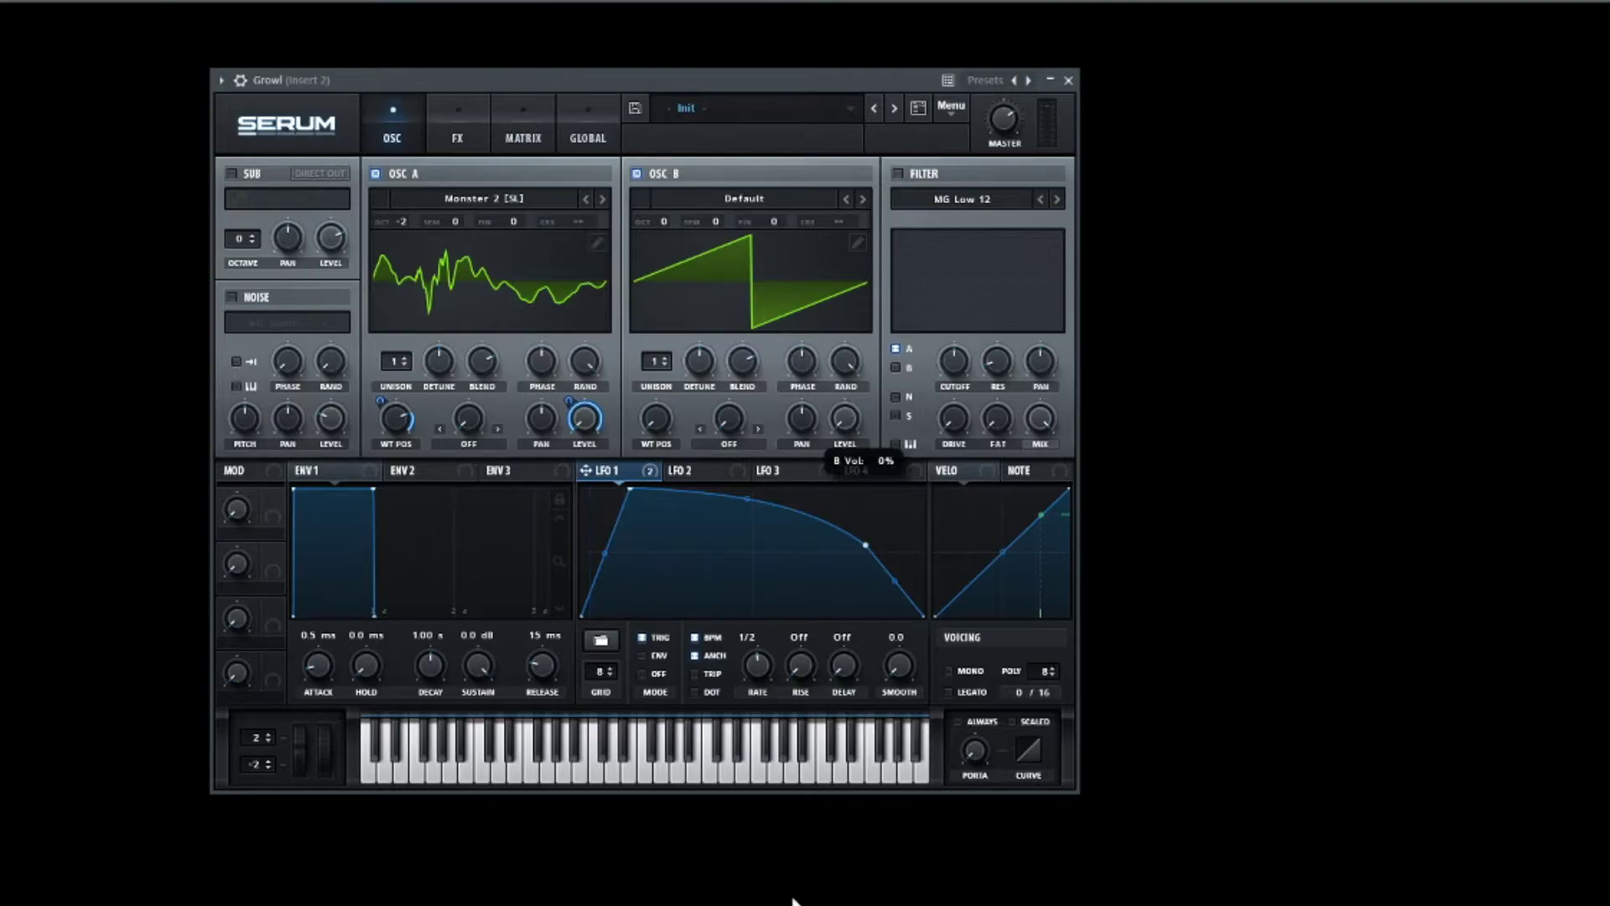
click(470, 442)
click(484, 399)
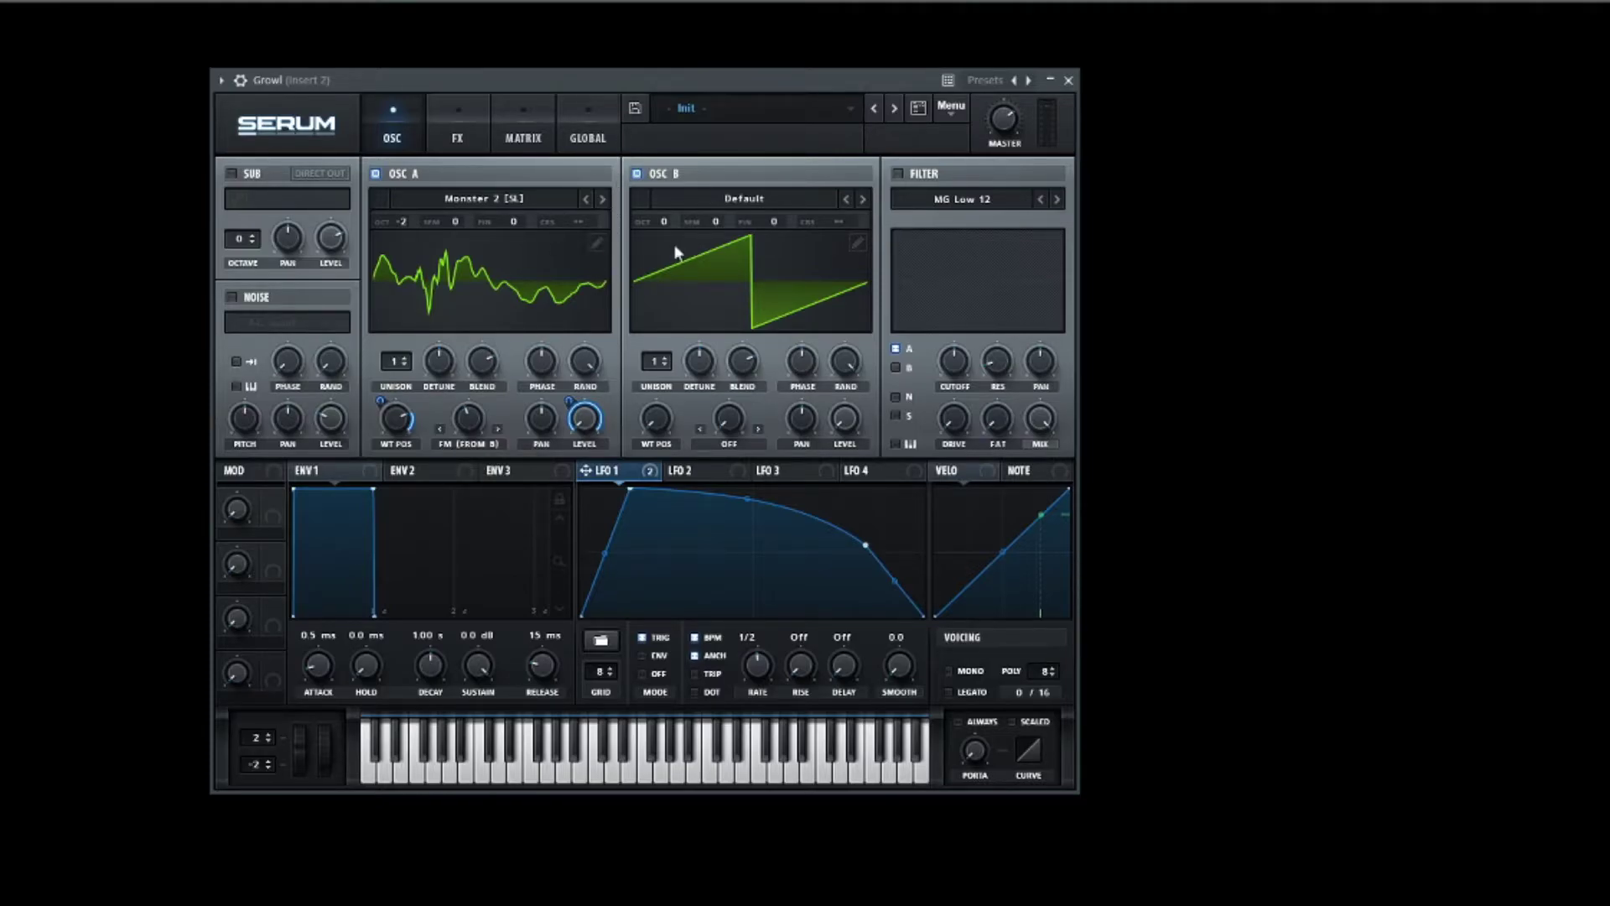
Switch on the filter and select the PP 12 filter type.
click(897, 173)
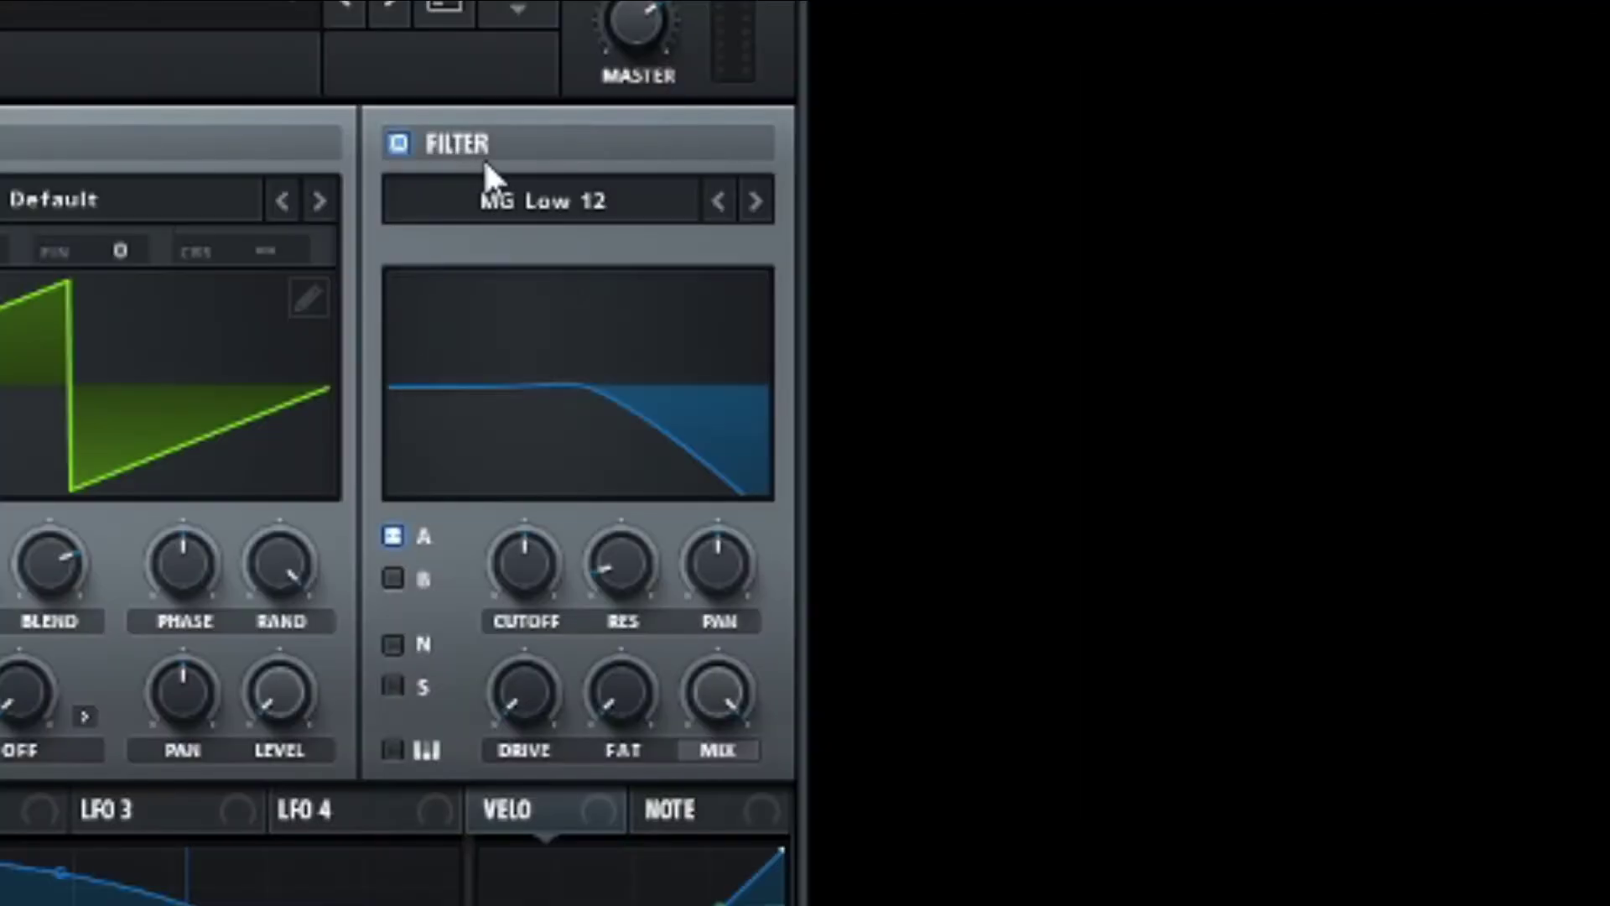
click(470, 200)
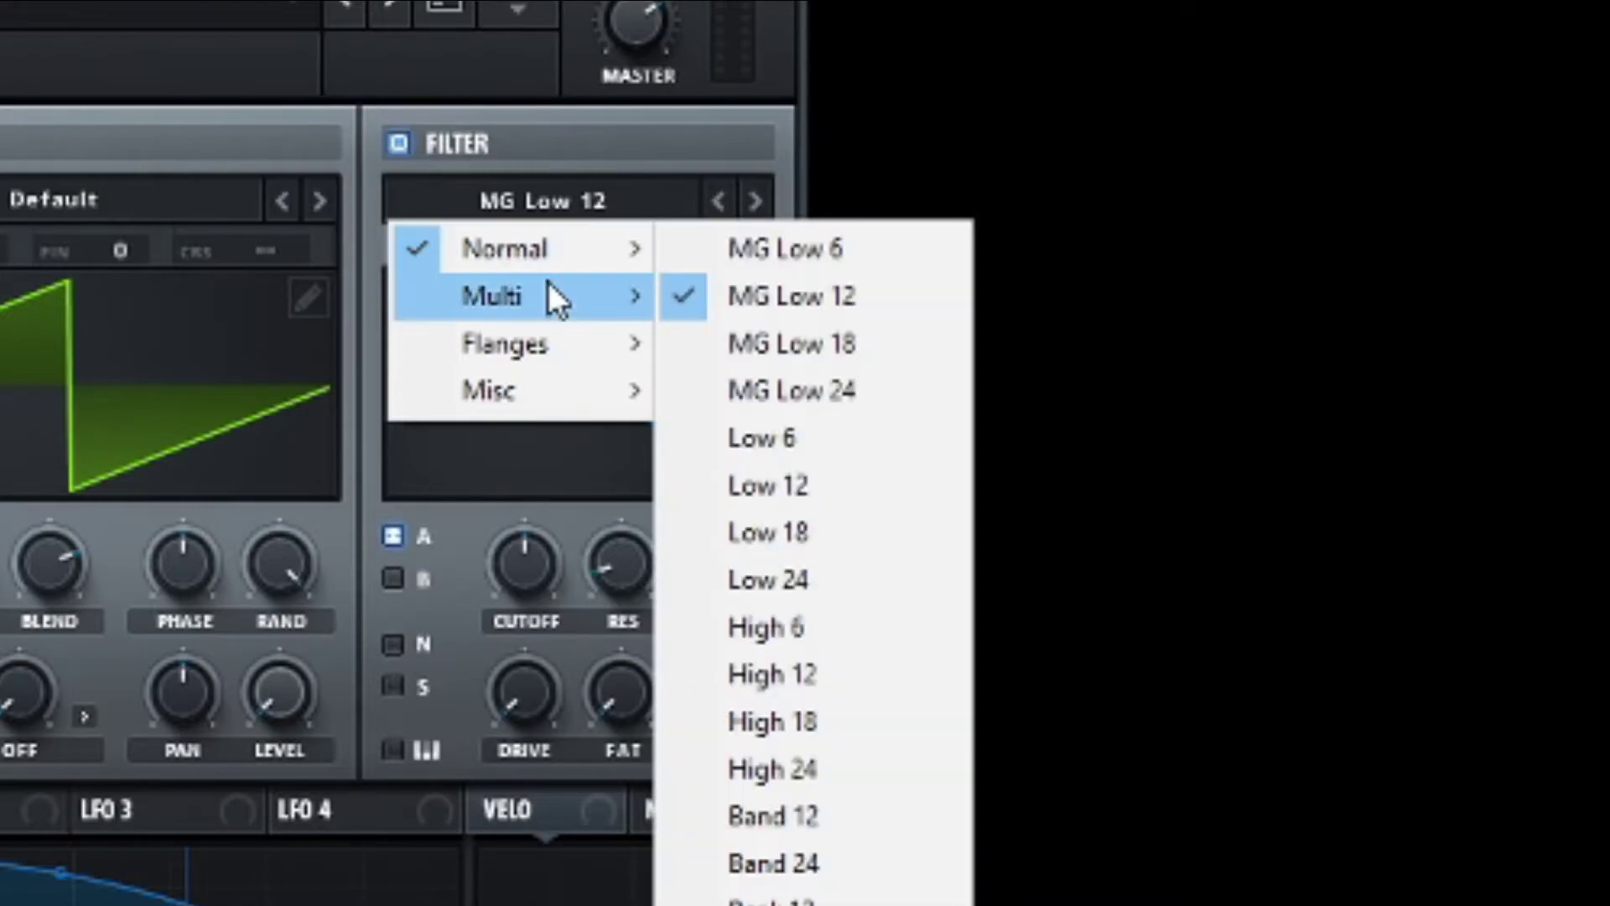
mouse_move(550, 283)
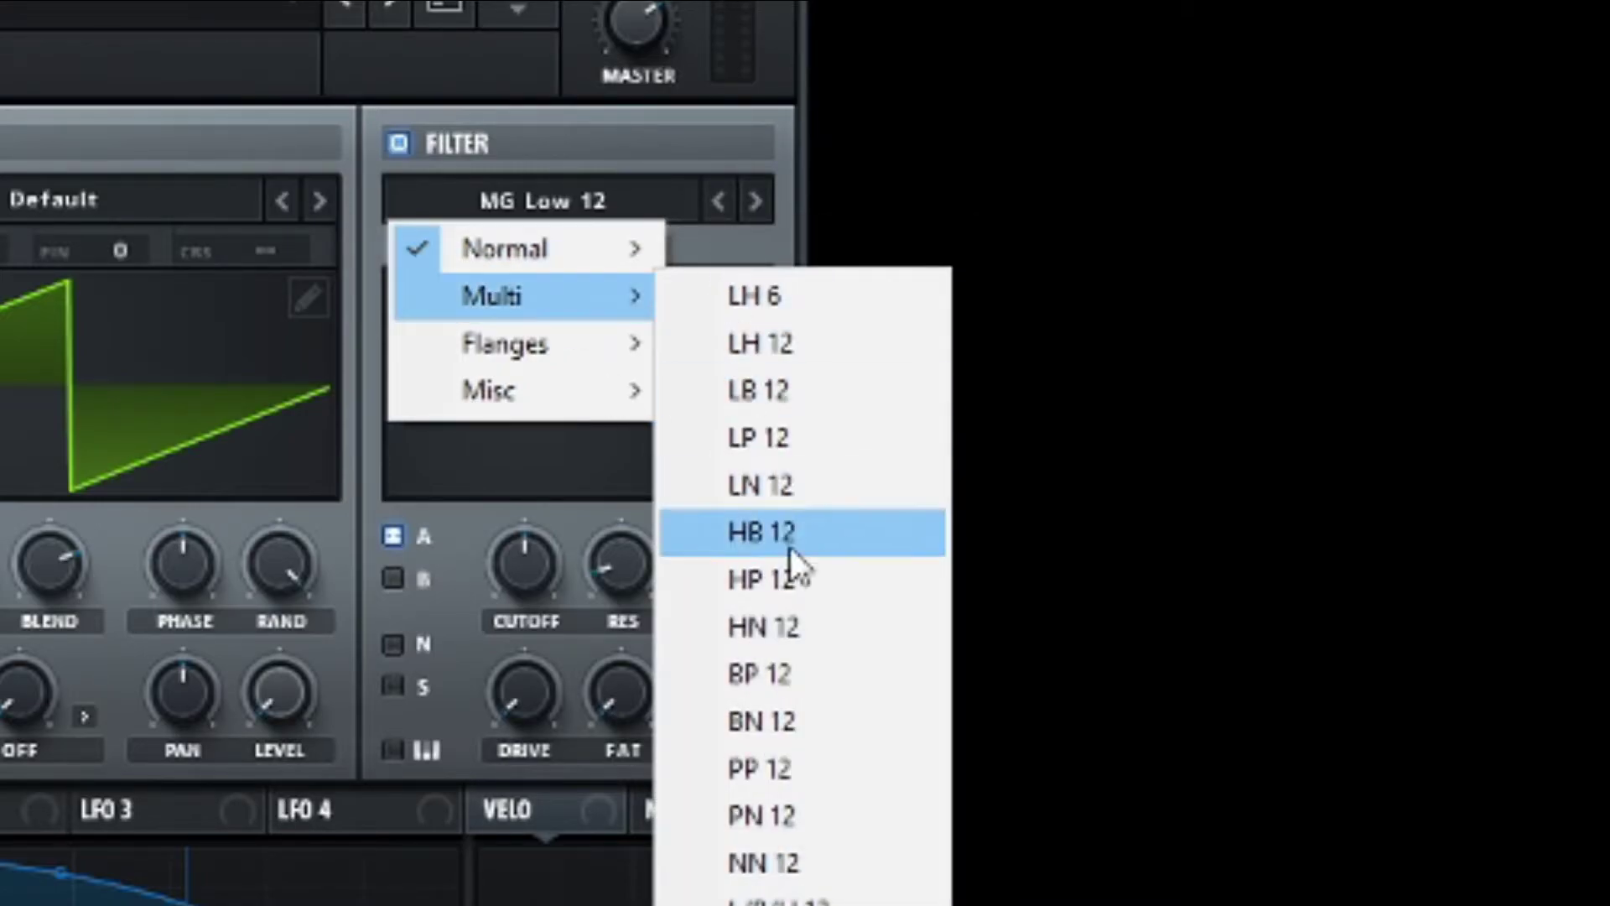
click(772, 766)
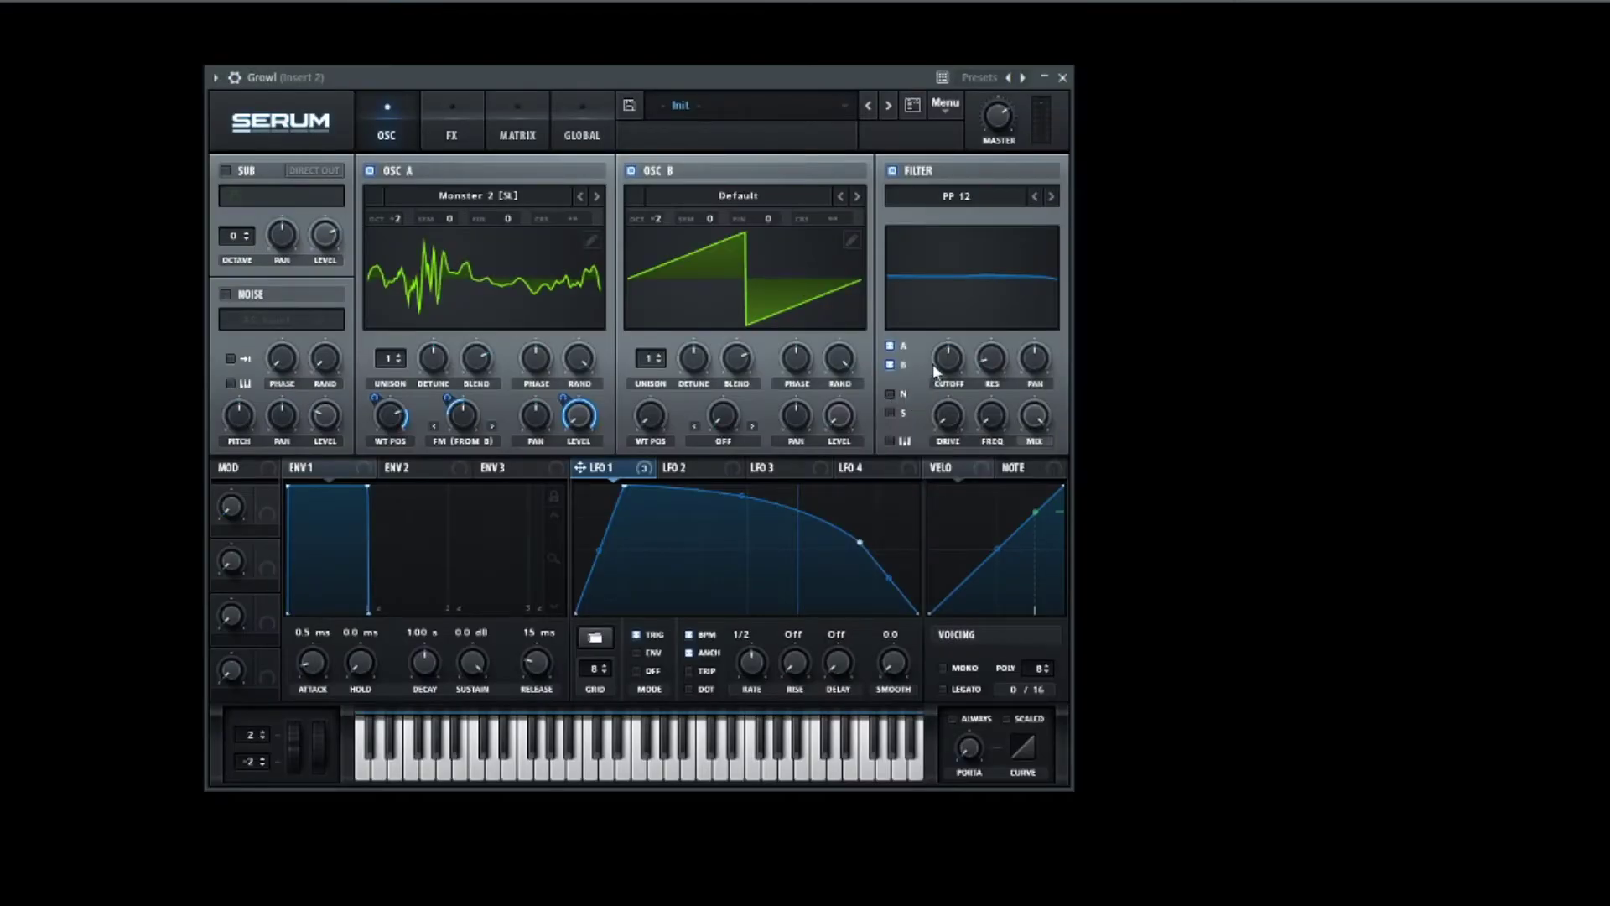
Set filter variation to 64% and resonance to 54%, with LFO 1 on cutoff and negatively on variation.
mouse_move(958, 366)
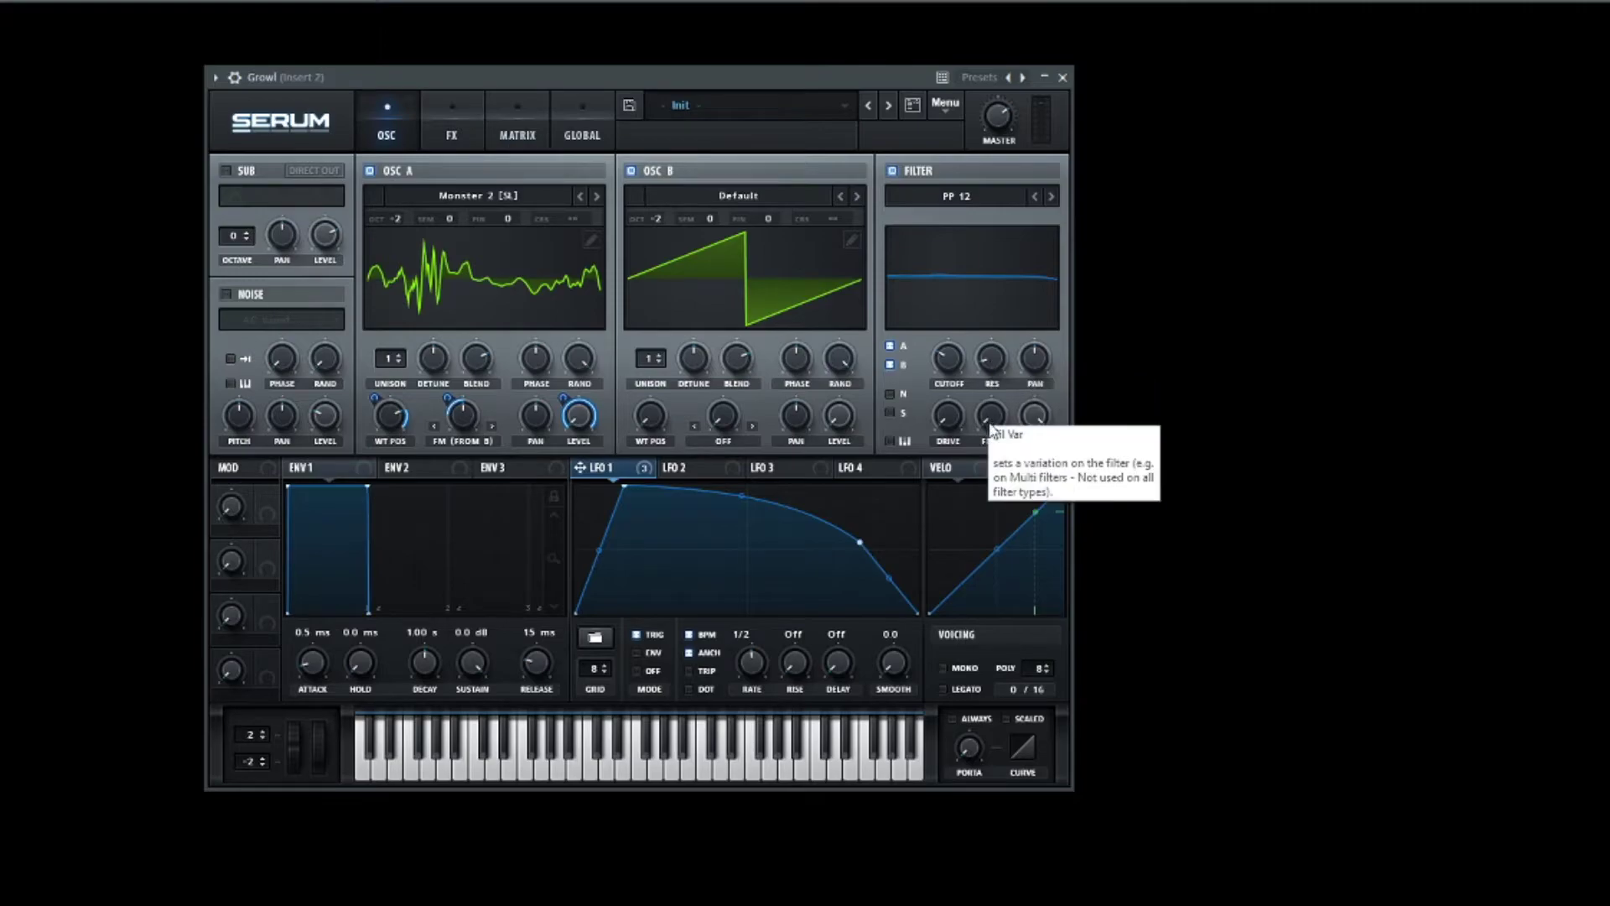
drag(1002, 312, 1003, 302)
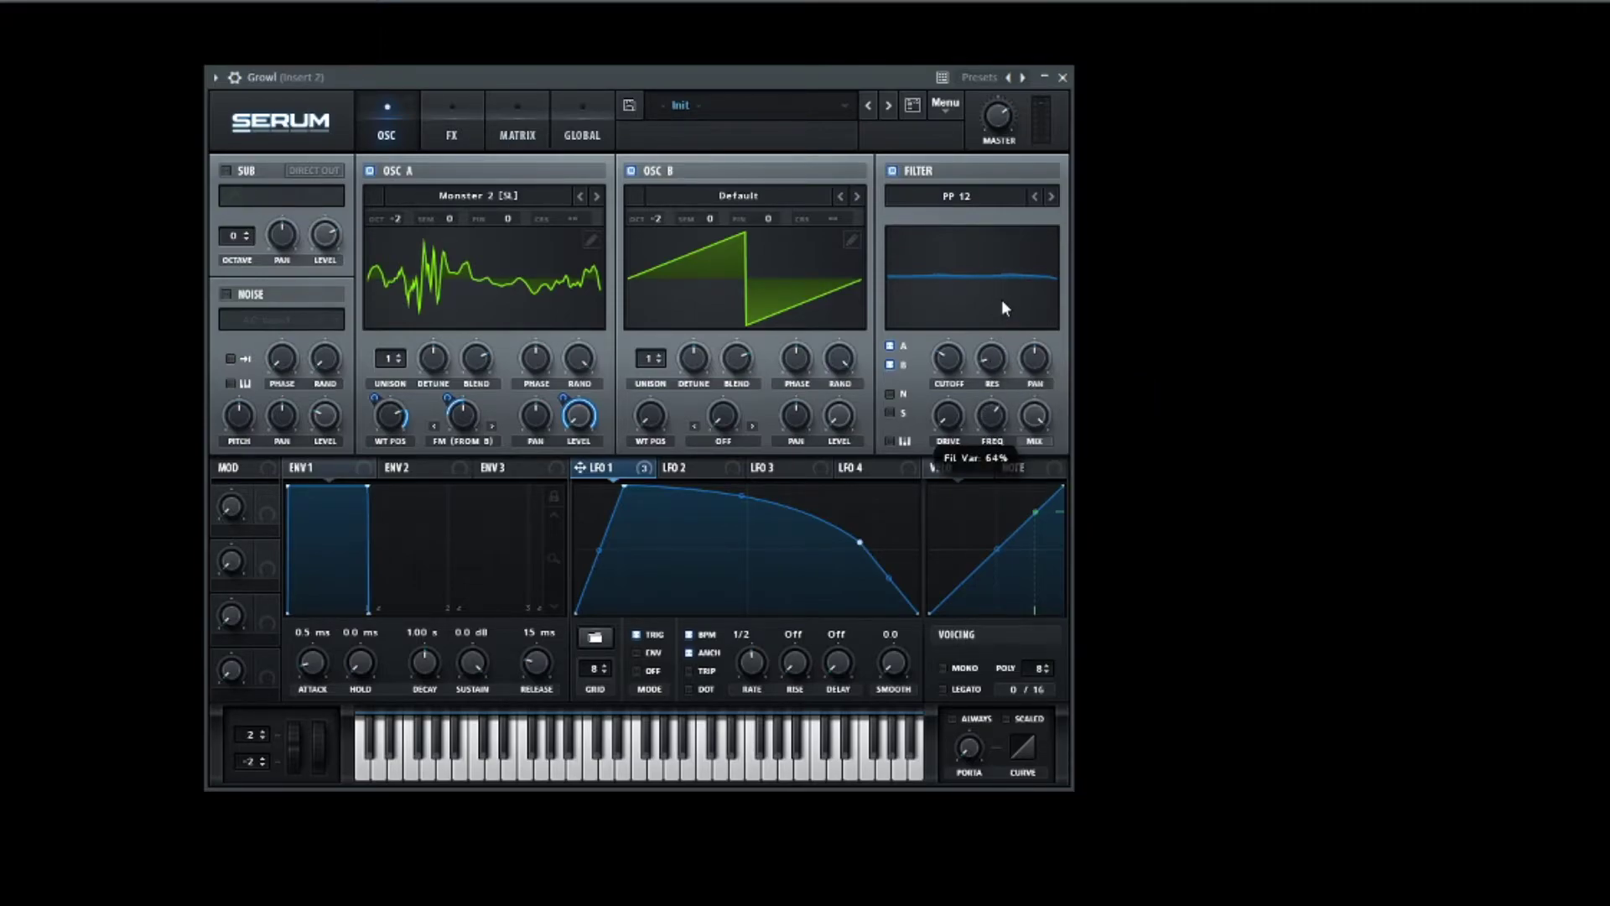
drag(1001, 362, 989, 255)
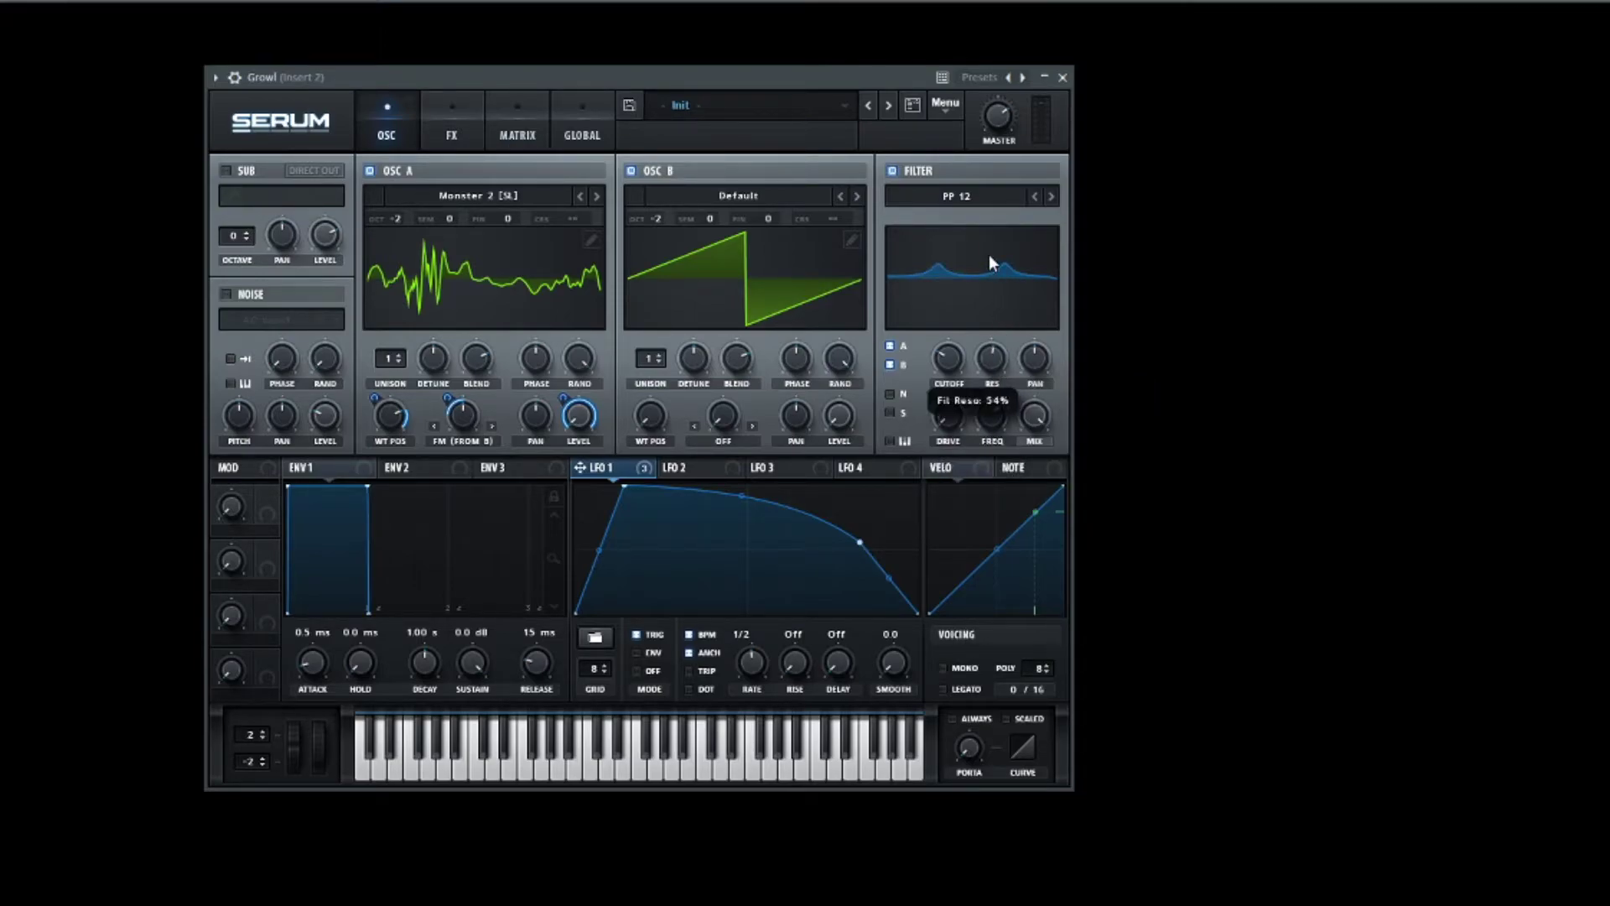
drag(579, 467, 947, 358)
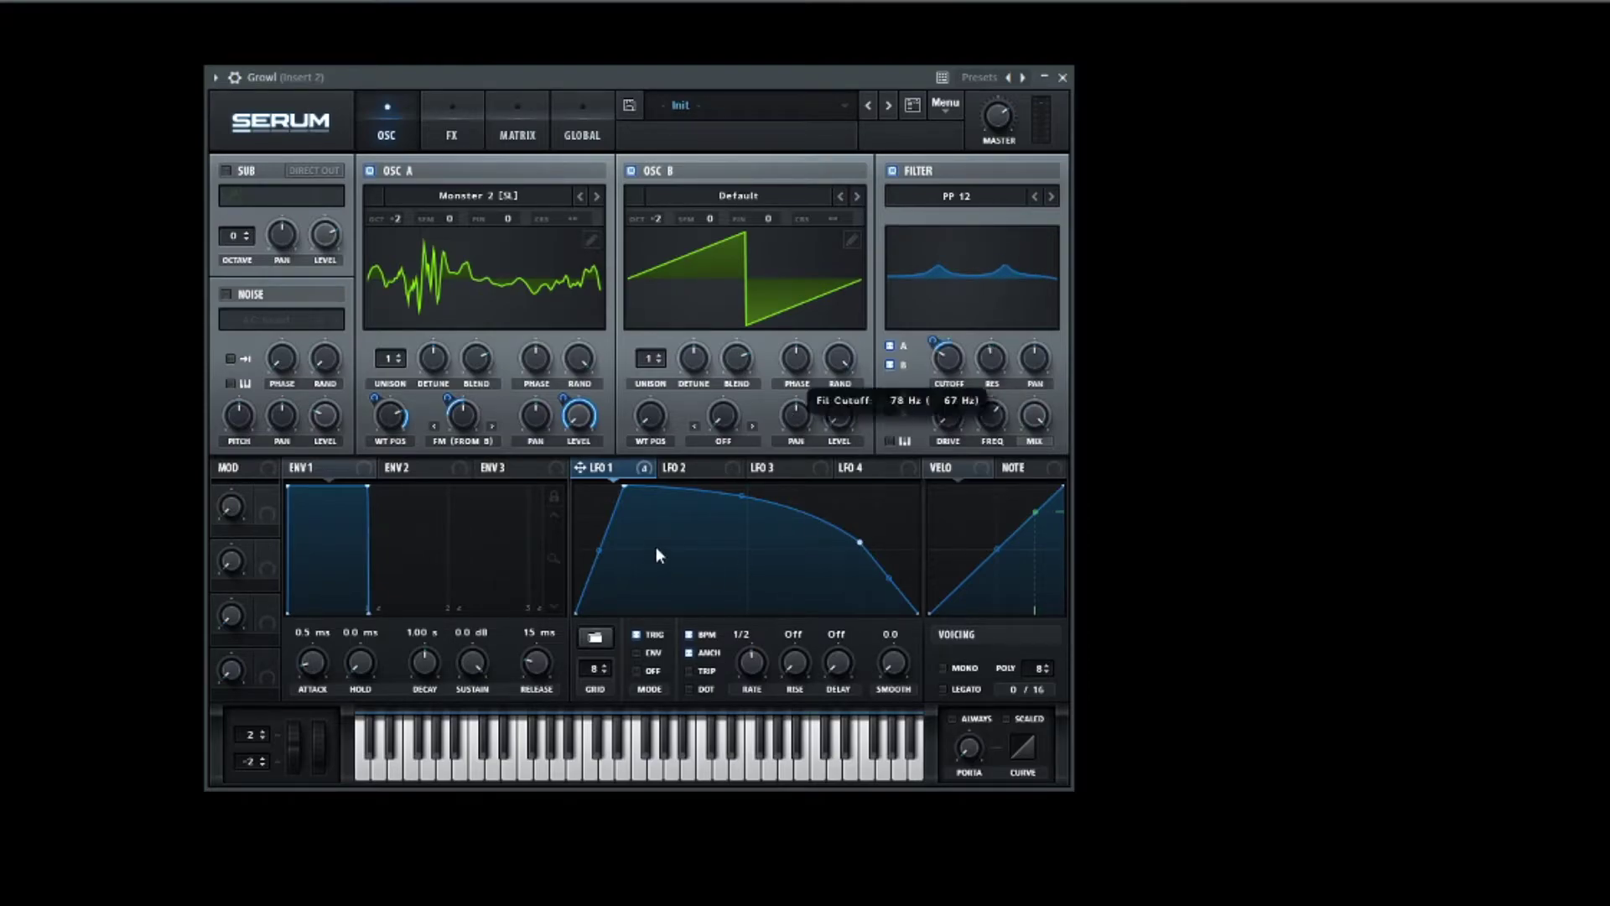
drag(694, 474, 975, 448)
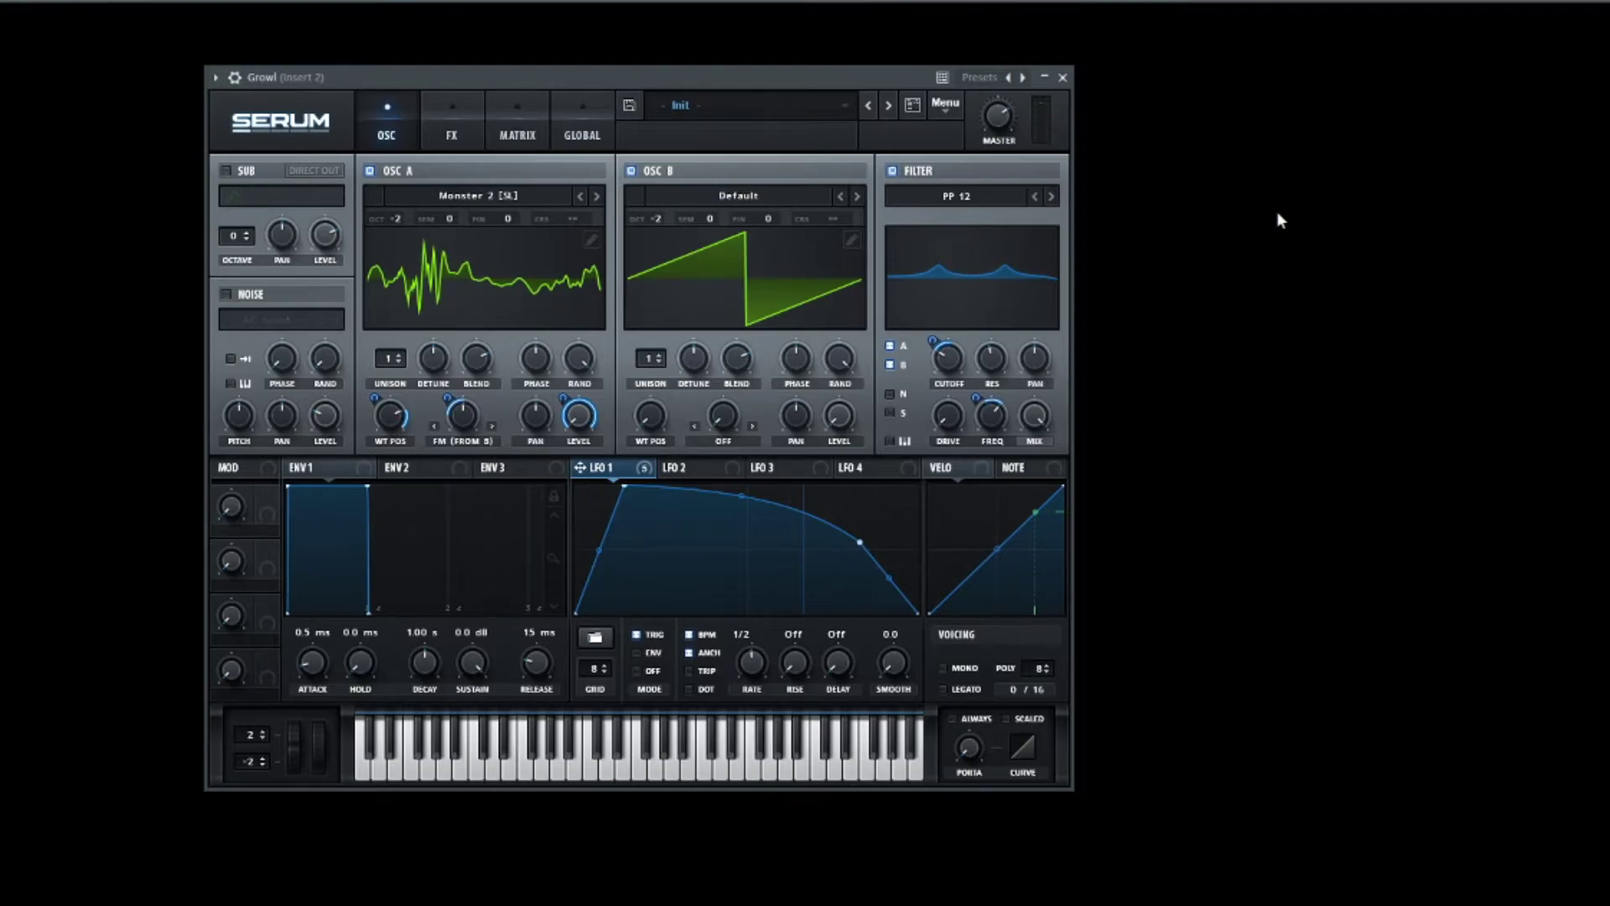
Turn on AC hum1 noise with raised level, plus a triangle sub at -2 octaves with LFO 1 on its level.
click(226, 293)
drag(324, 419, 293, 466)
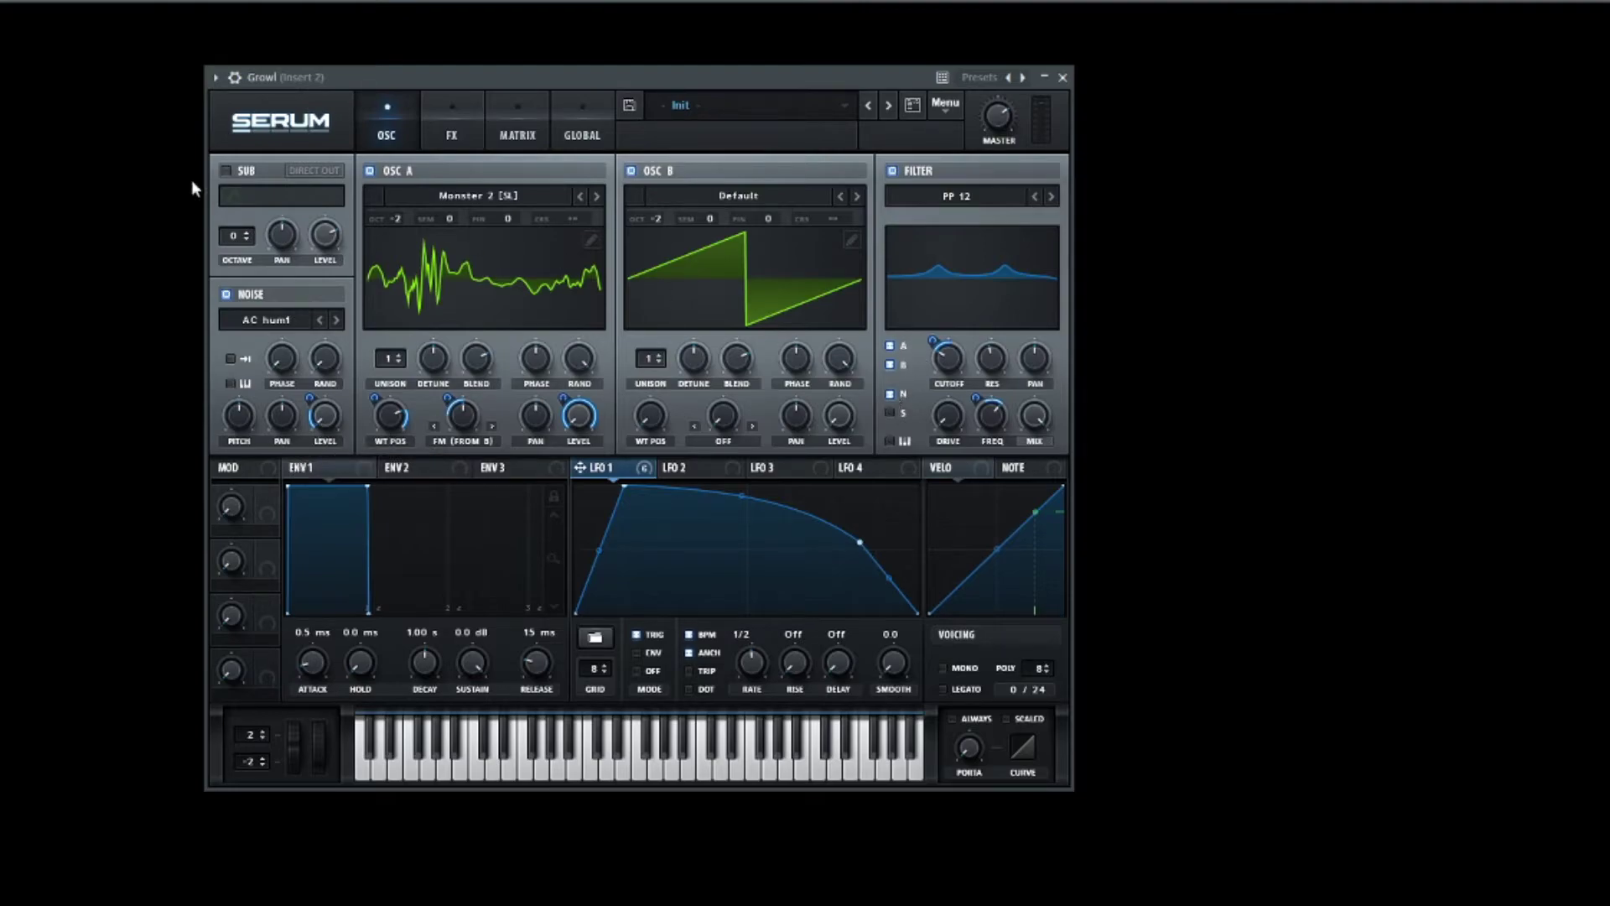
click(223, 166)
click(269, 195)
drag(236, 244, 236, 281)
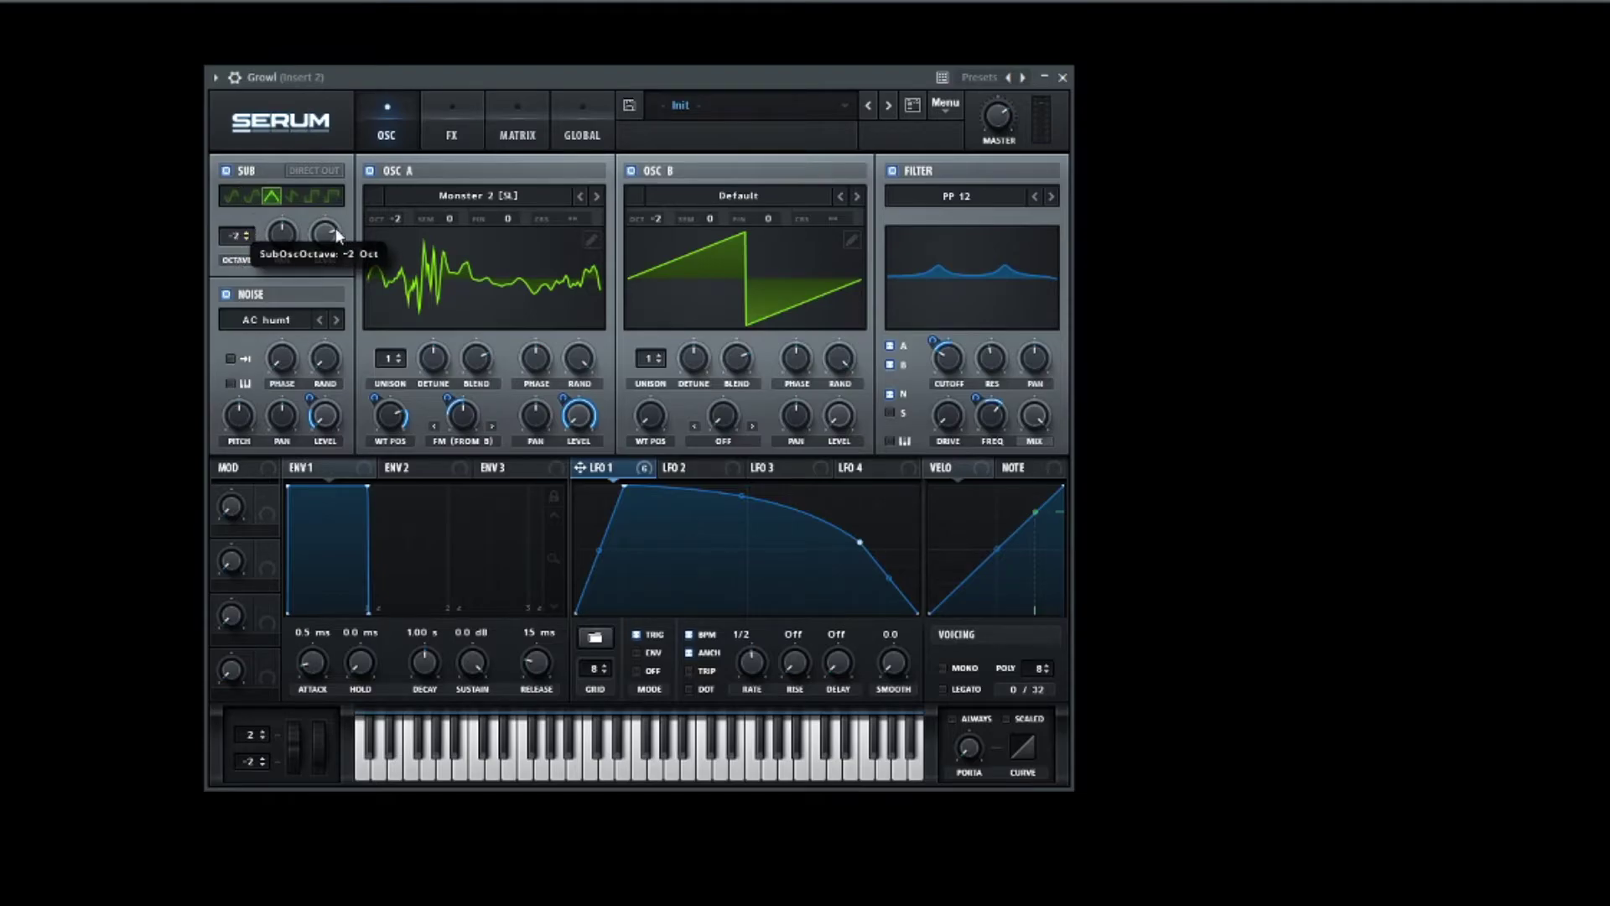
drag(488, 375, 327, 234)
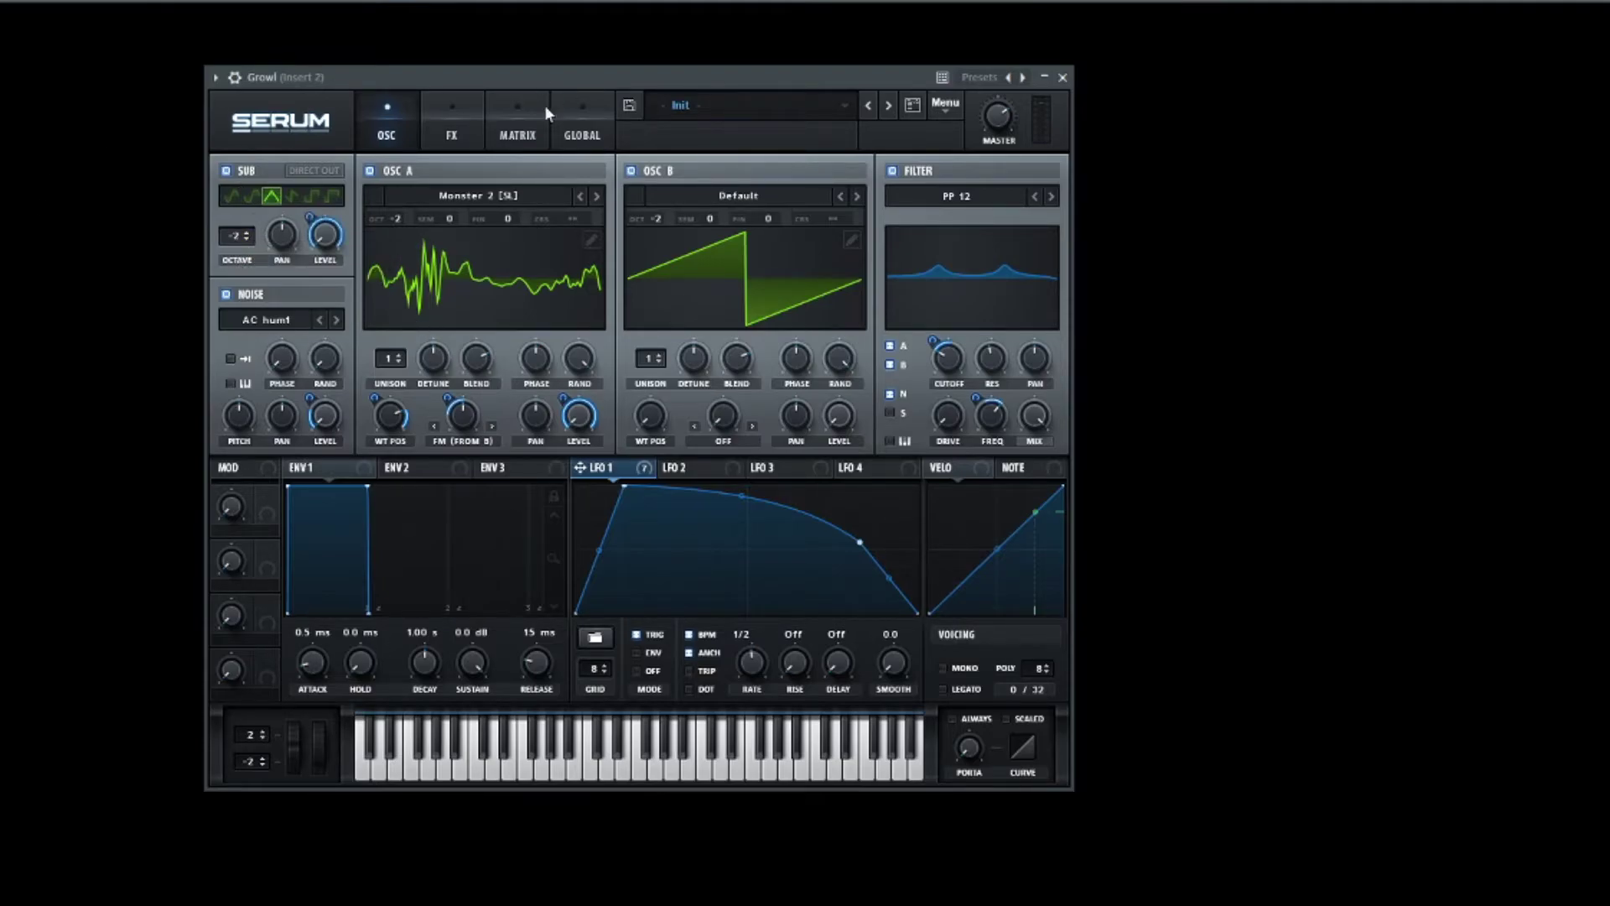
drag(494, 66, 500, 64)
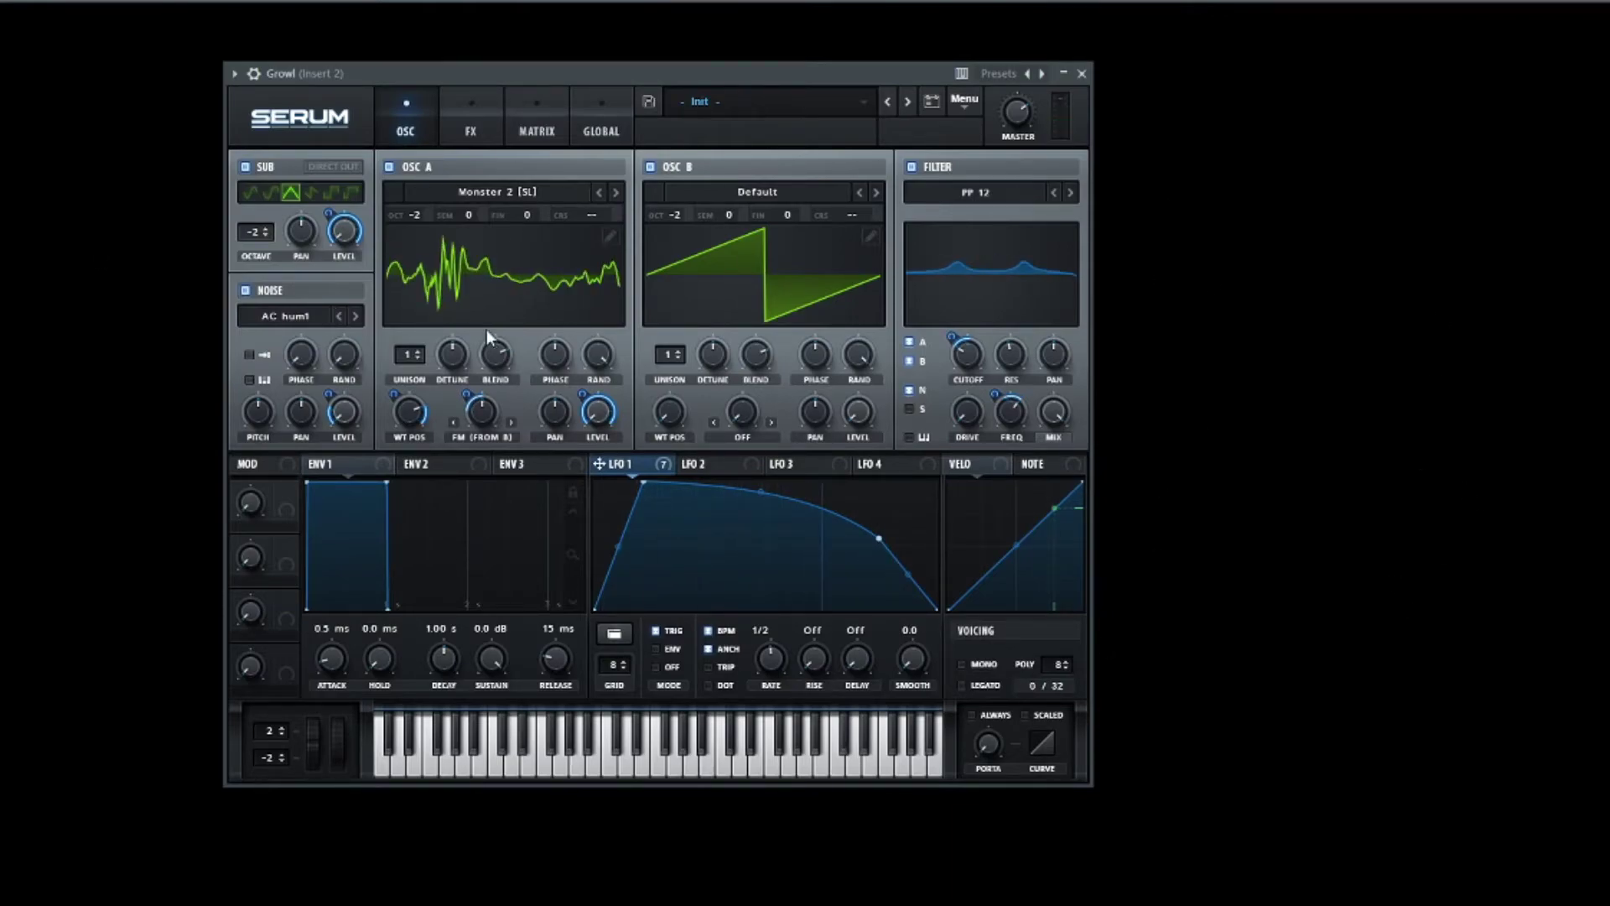
Switch on the Downsample distortion with drive raised to 43%.
click(494, 132)
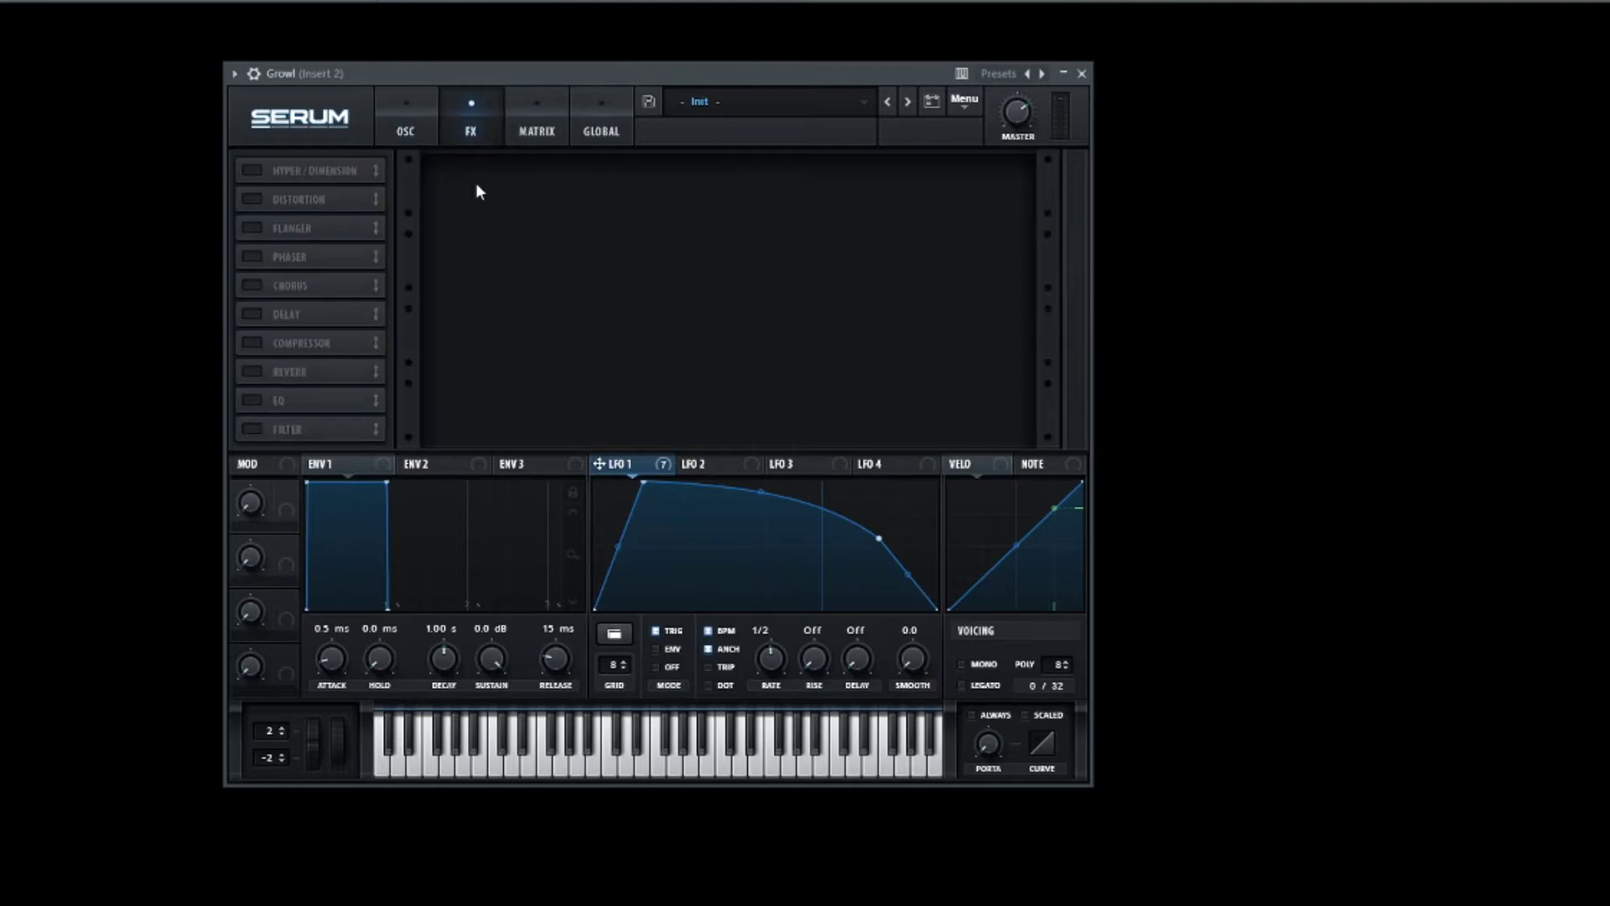
click(252, 199)
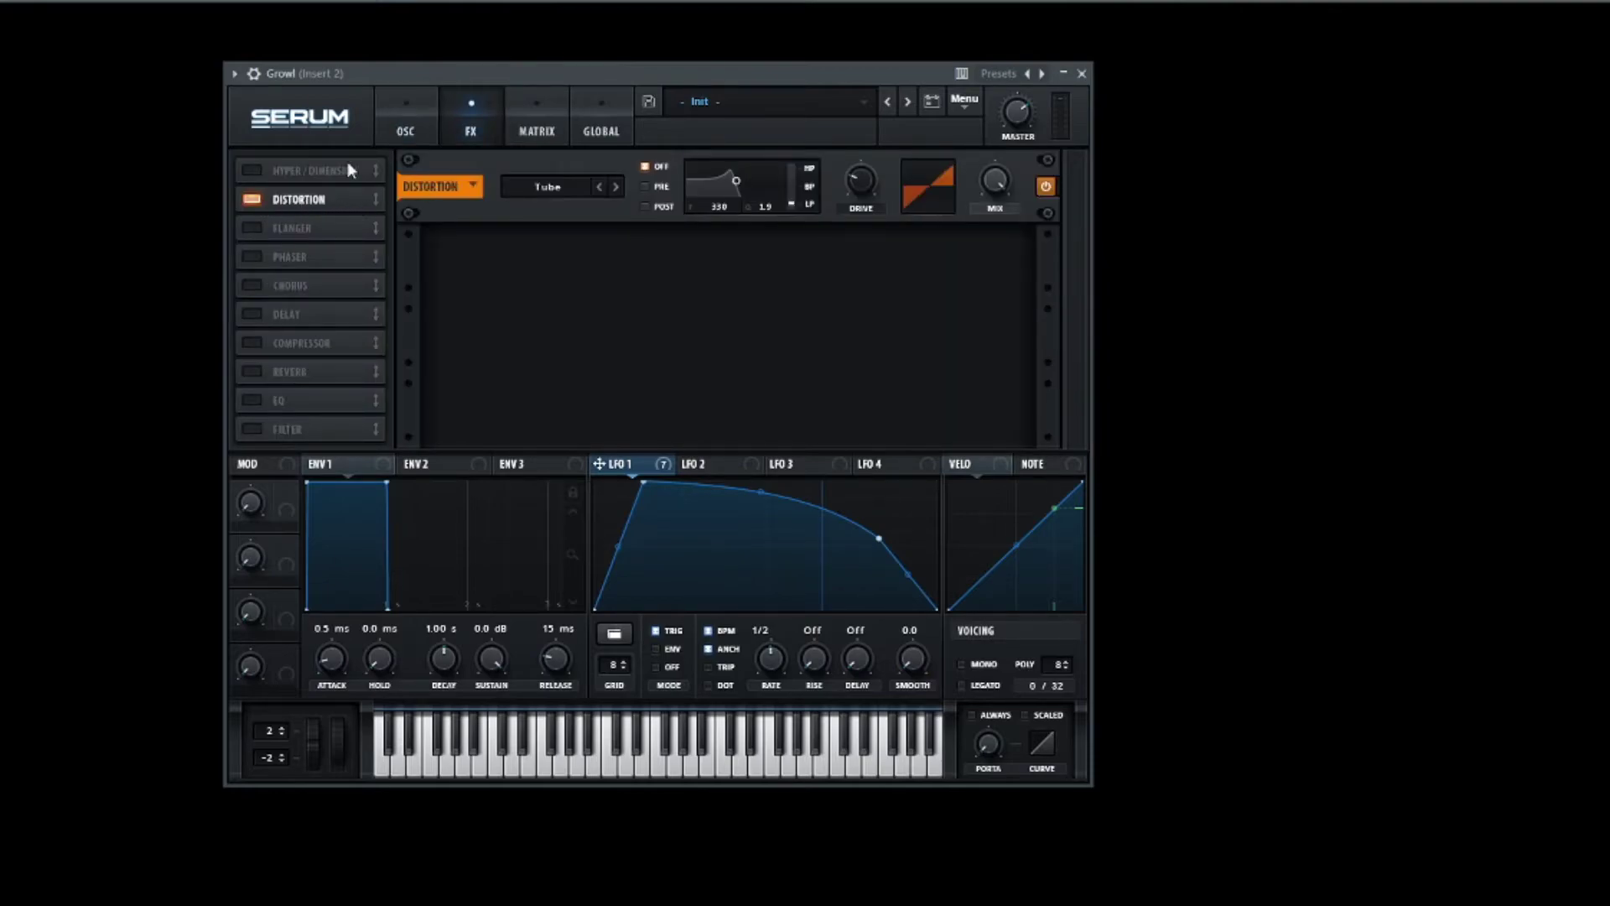
click(551, 192)
click(606, 375)
drag(837, 173, 861, 144)
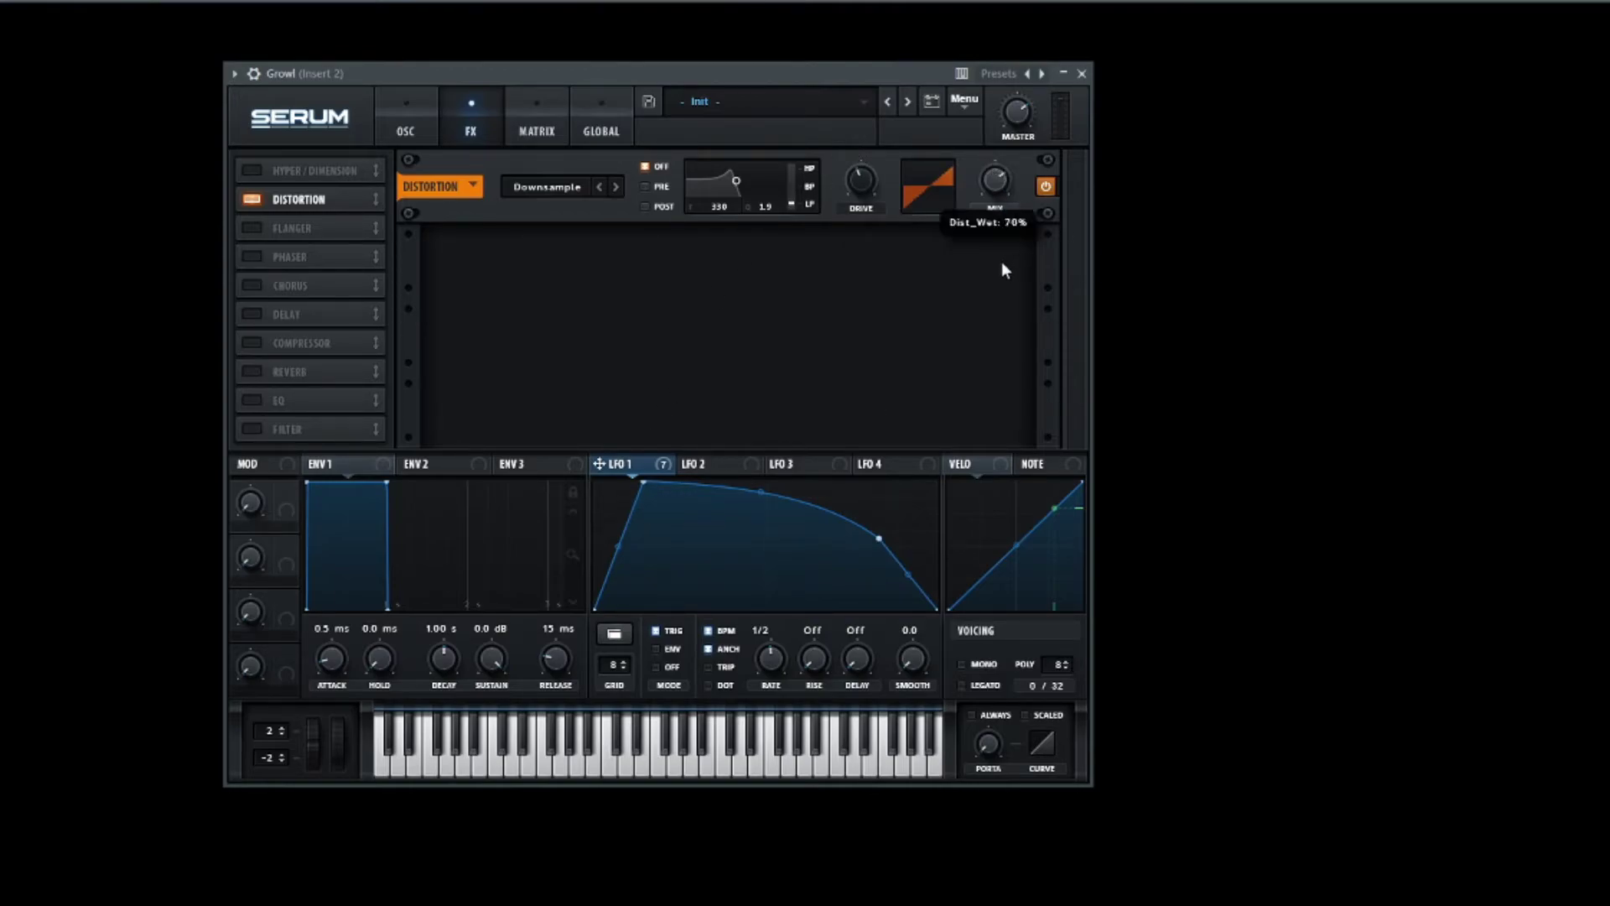
Route LFO 1 to the distortion's 70% mix with a -27 modulation amount.
drag(599, 463, 974, 158)
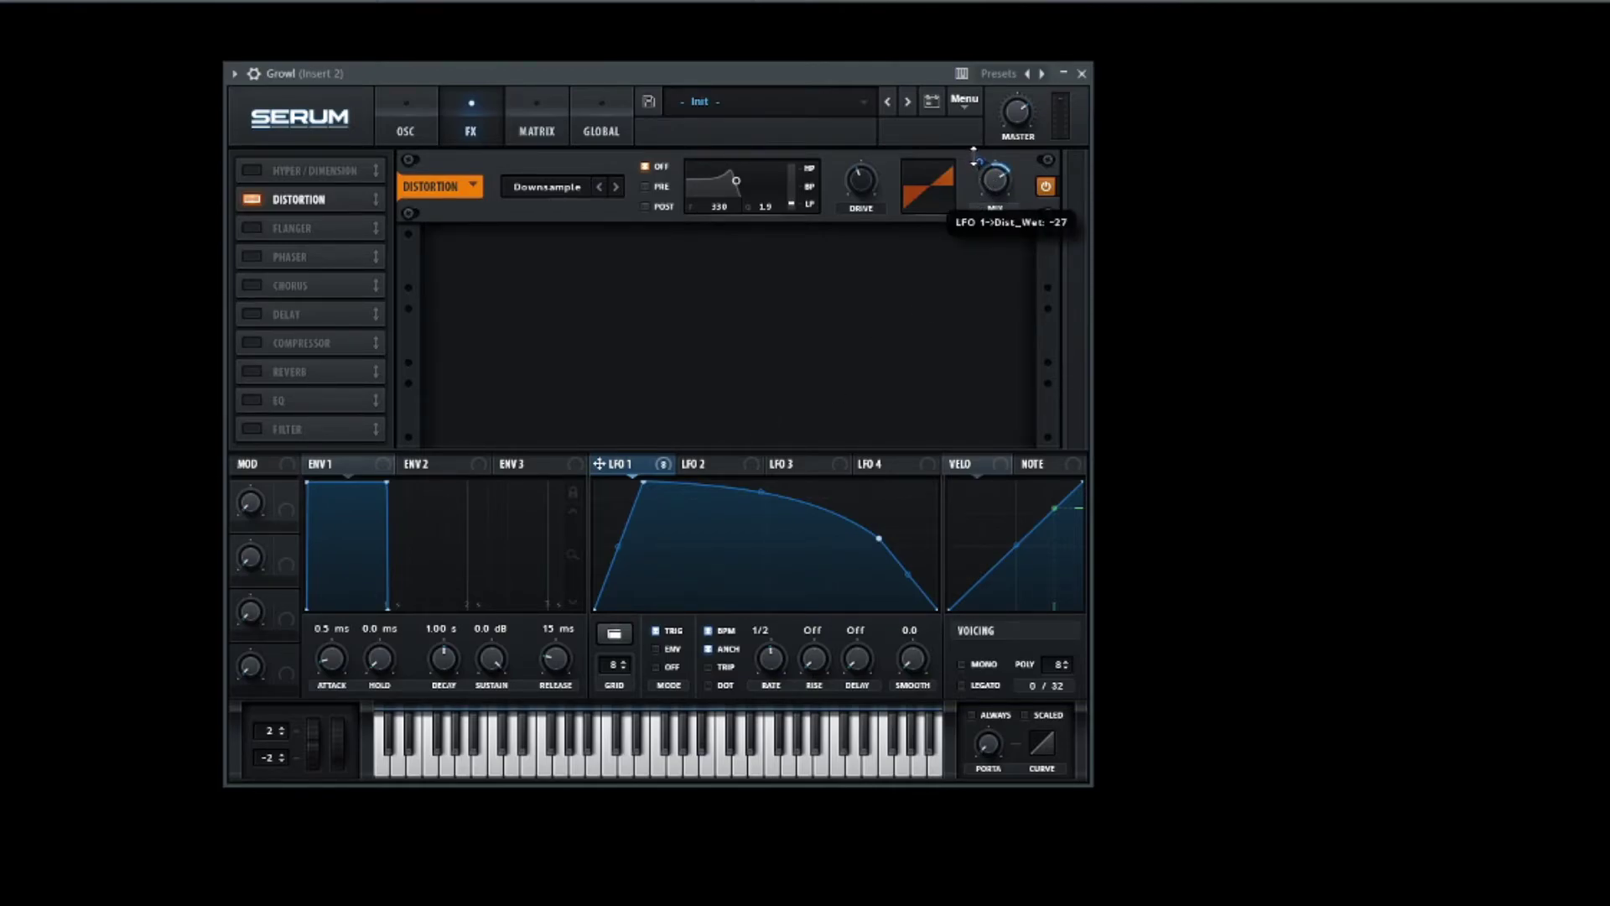
drag(974, 158, 974, 151)
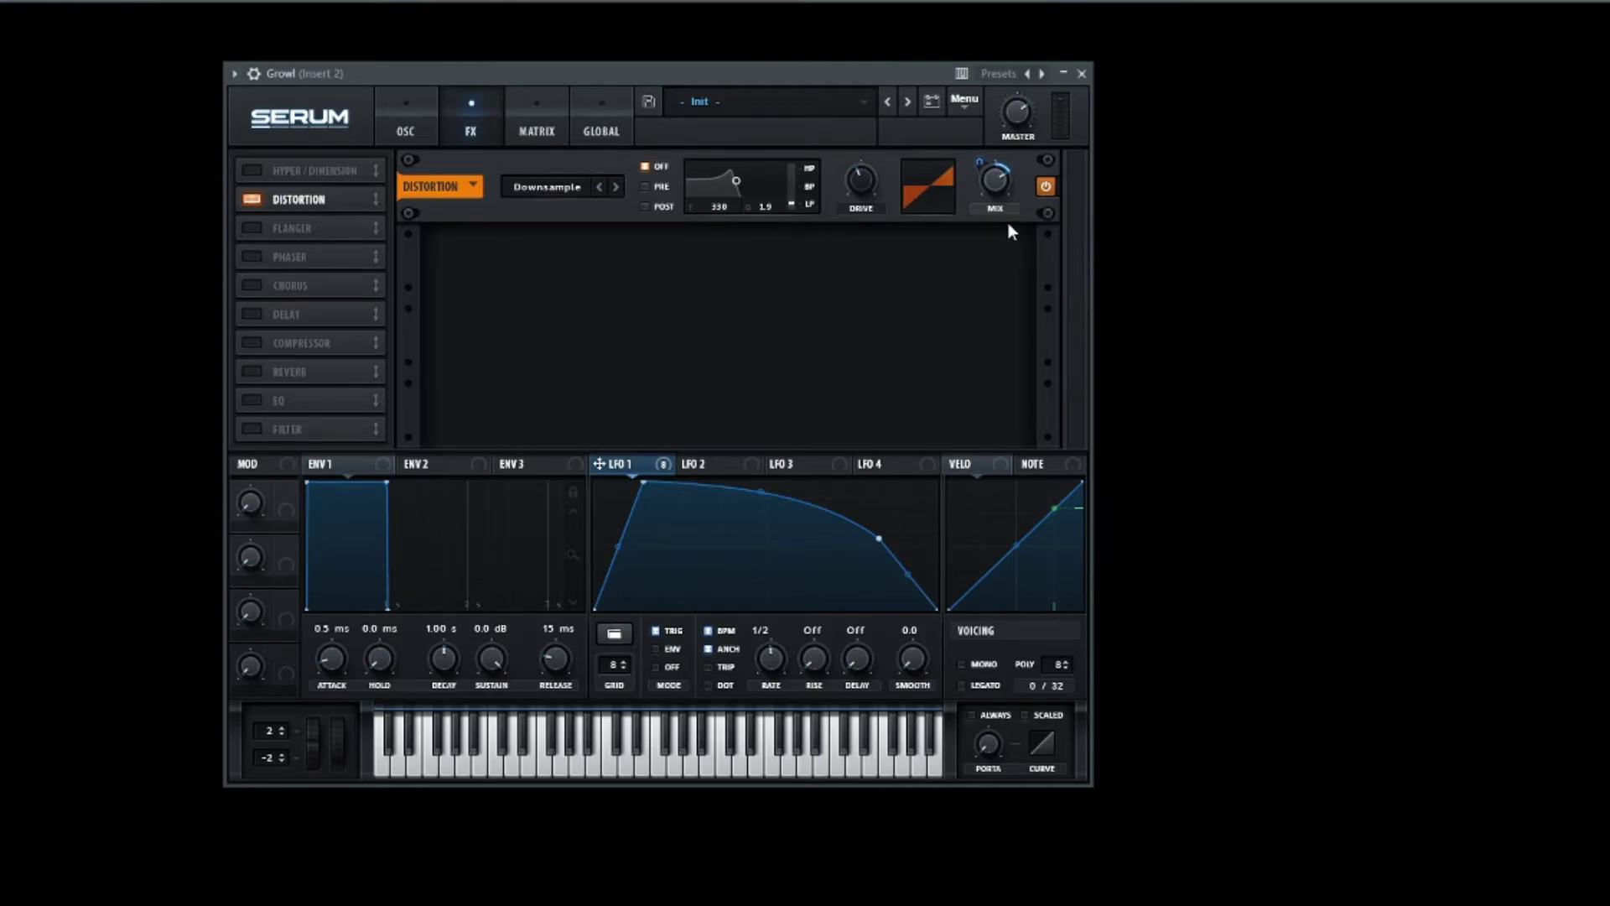
drag(780, 73, 753, 77)
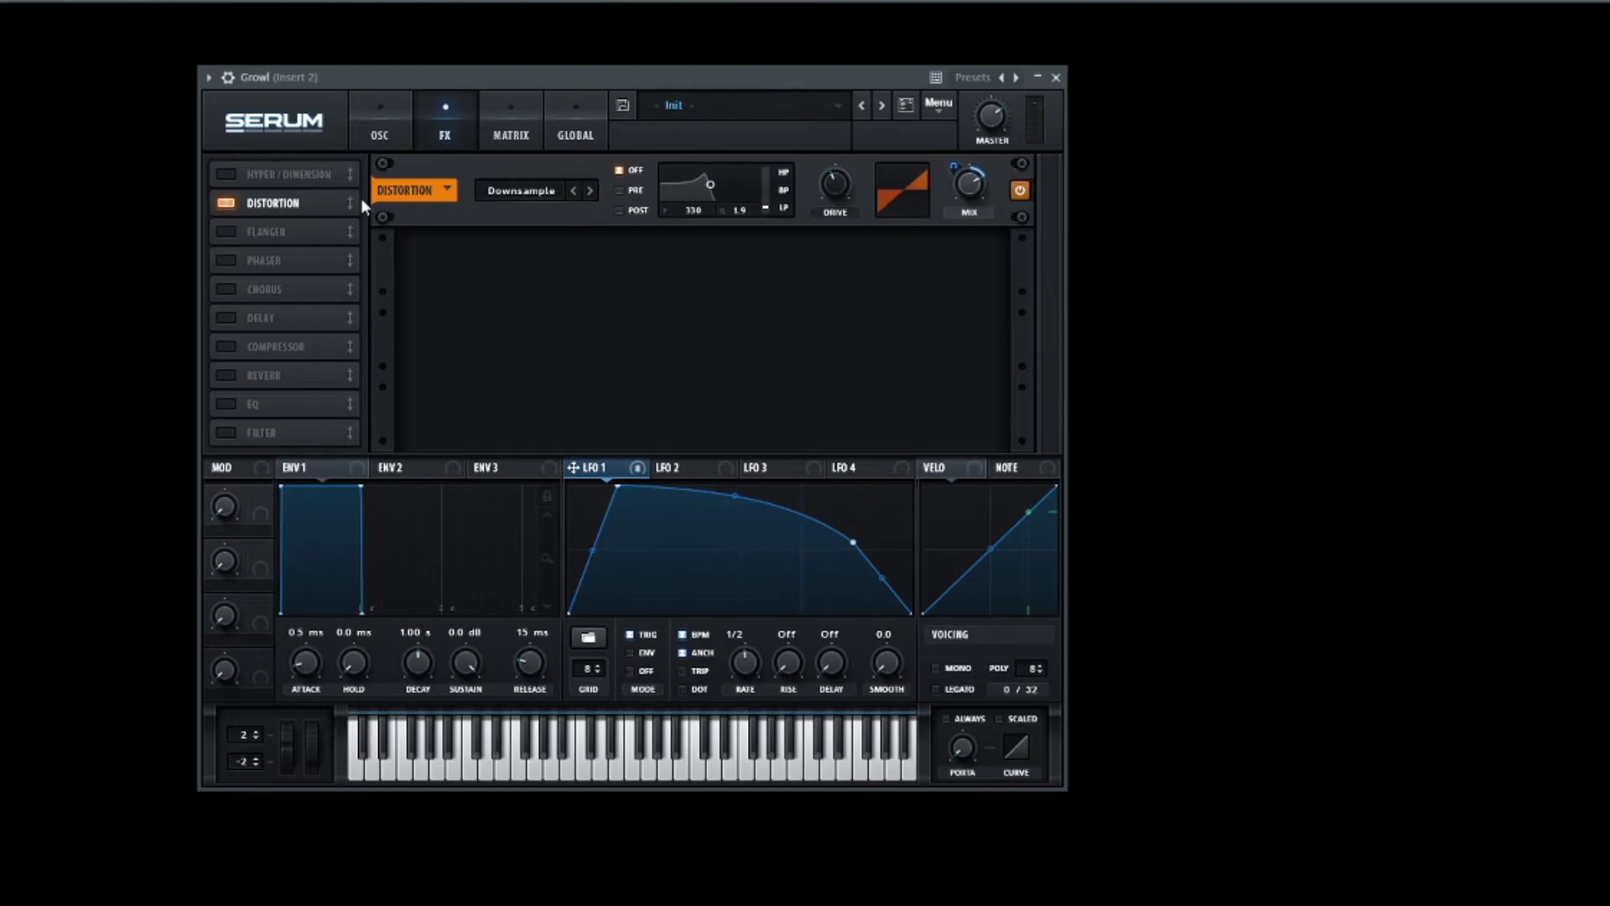
Move Hyper/Dimension directly after the distortion, enable it, and lower Dimension size to 13%.
drag(259, 178, 220, 201)
click(222, 202)
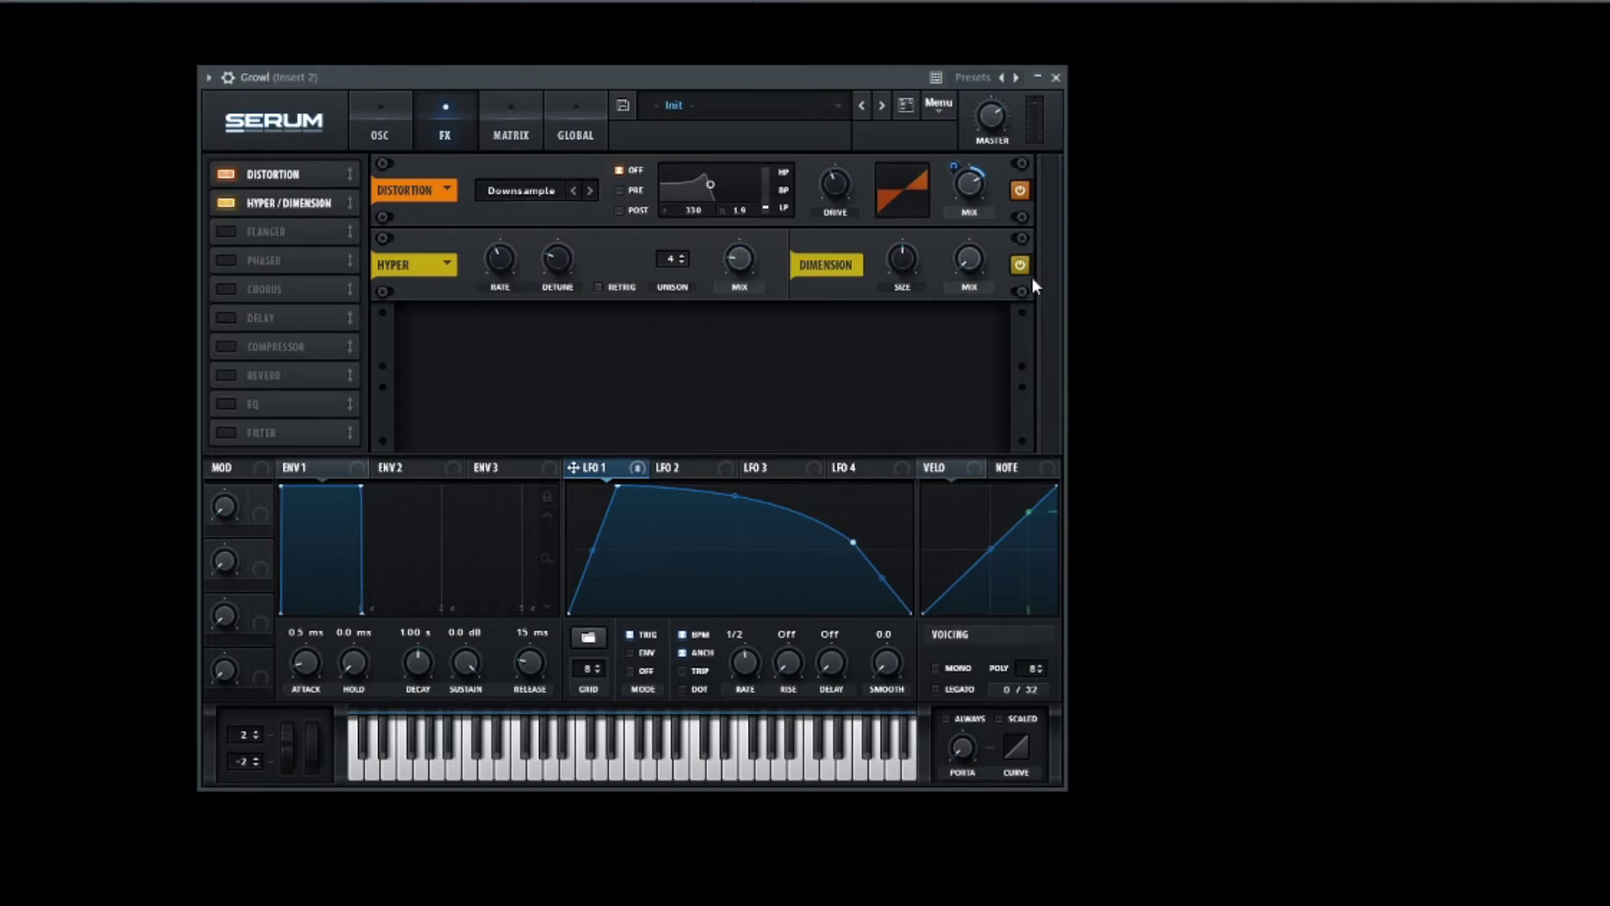
drag(903, 260, 889, 317)
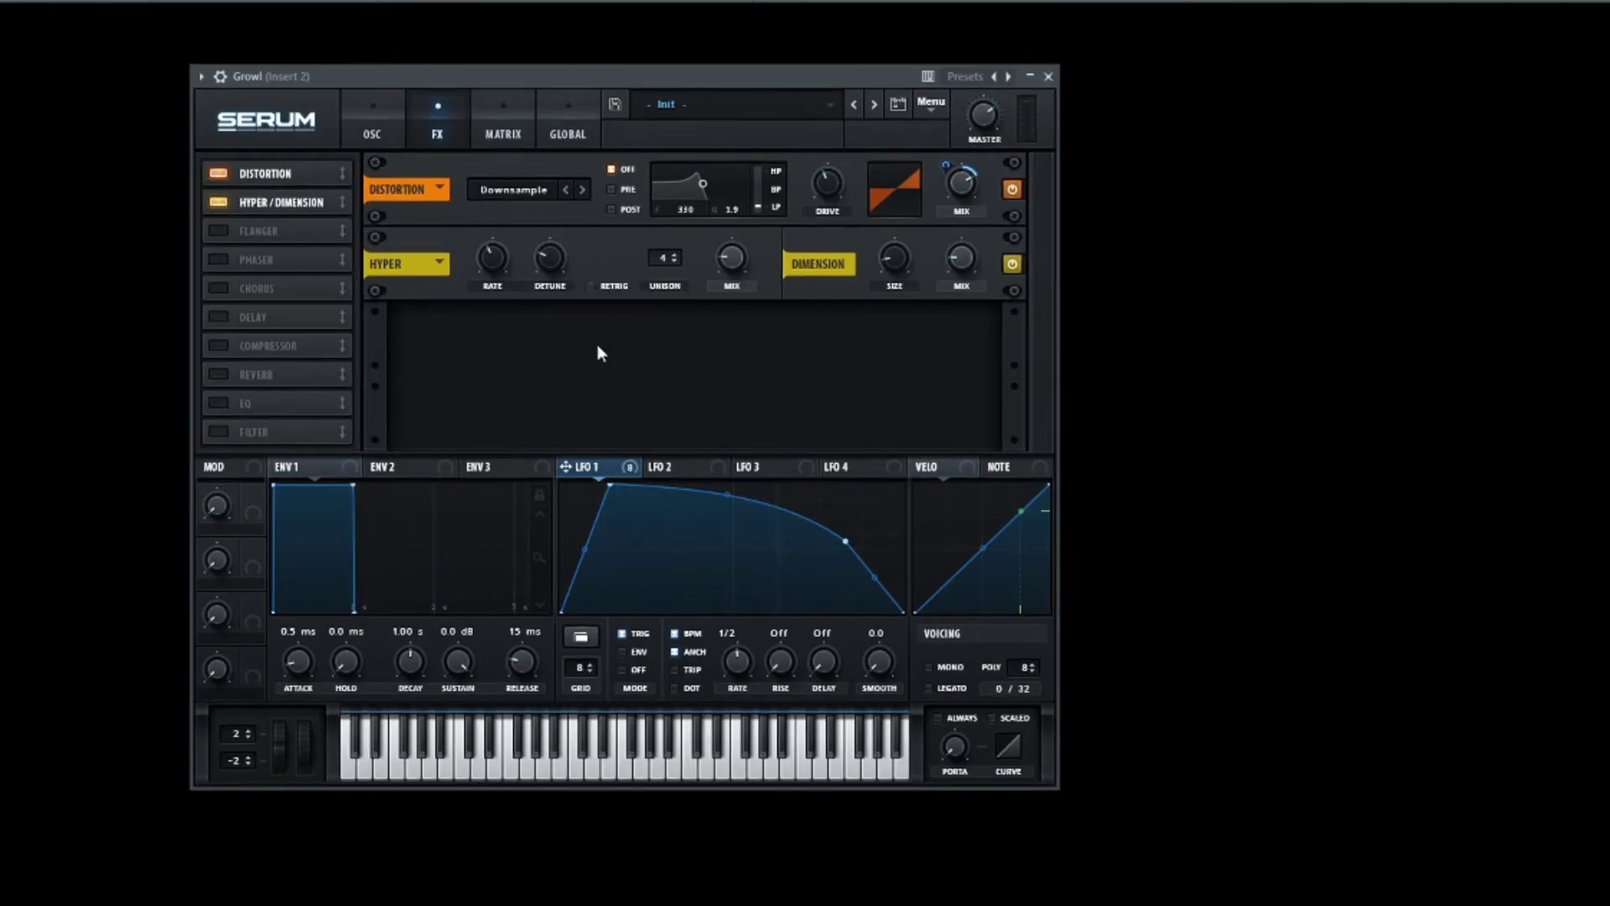
Enable the chorus with mix about 29%, lowpass adjusted, and depth at 3.0 ms.
click(217, 292)
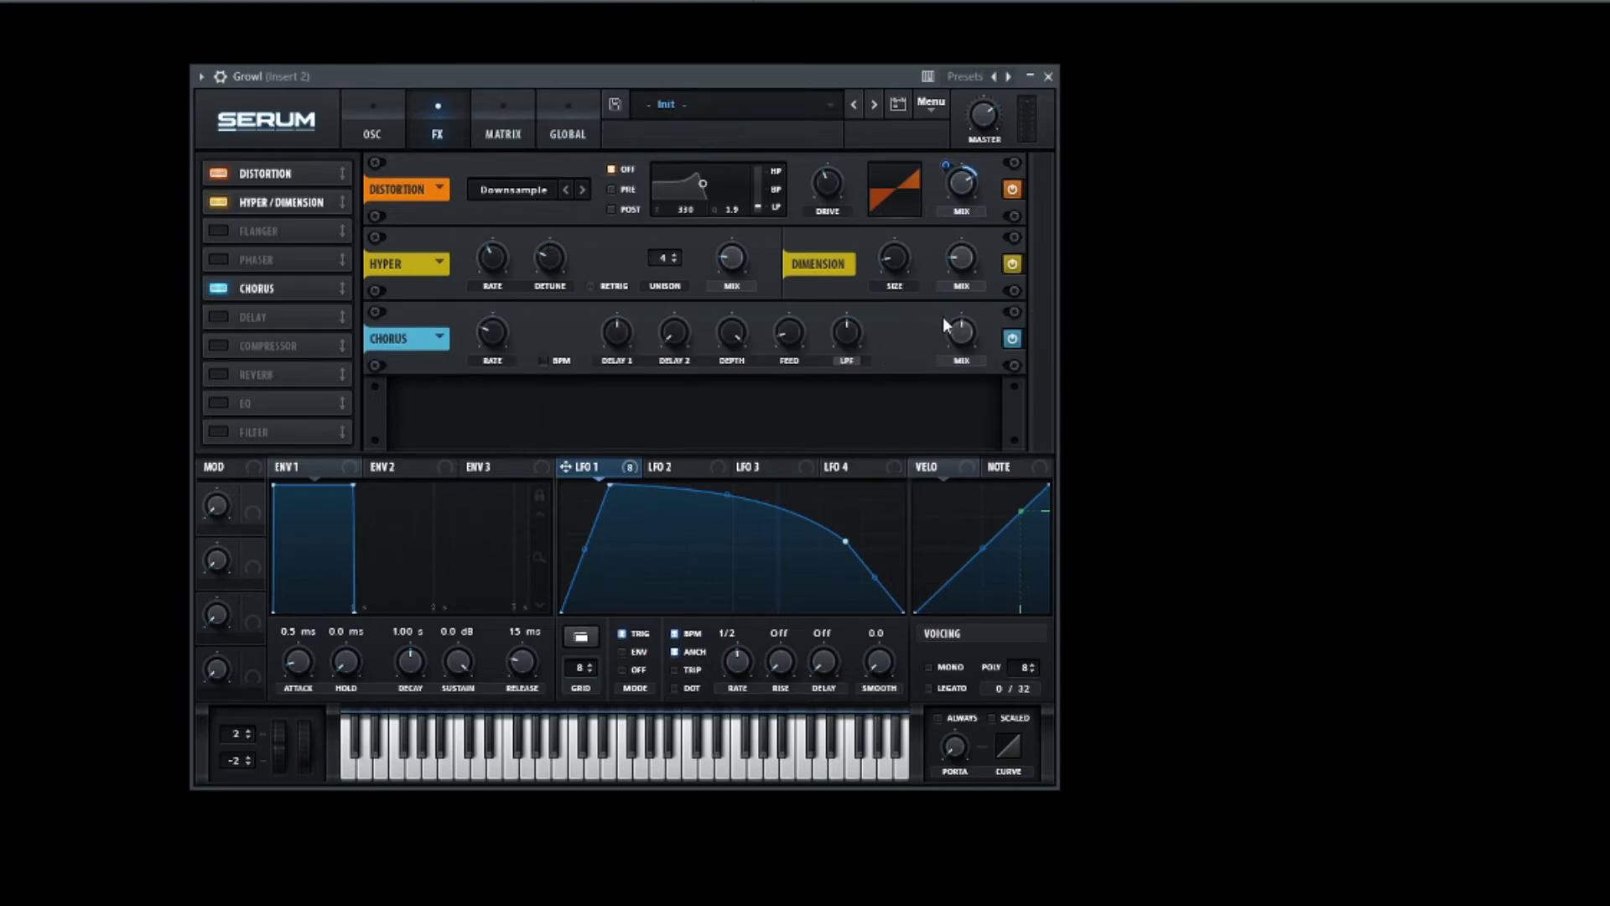
drag(943, 325, 943, 367)
mouse_move(851, 370)
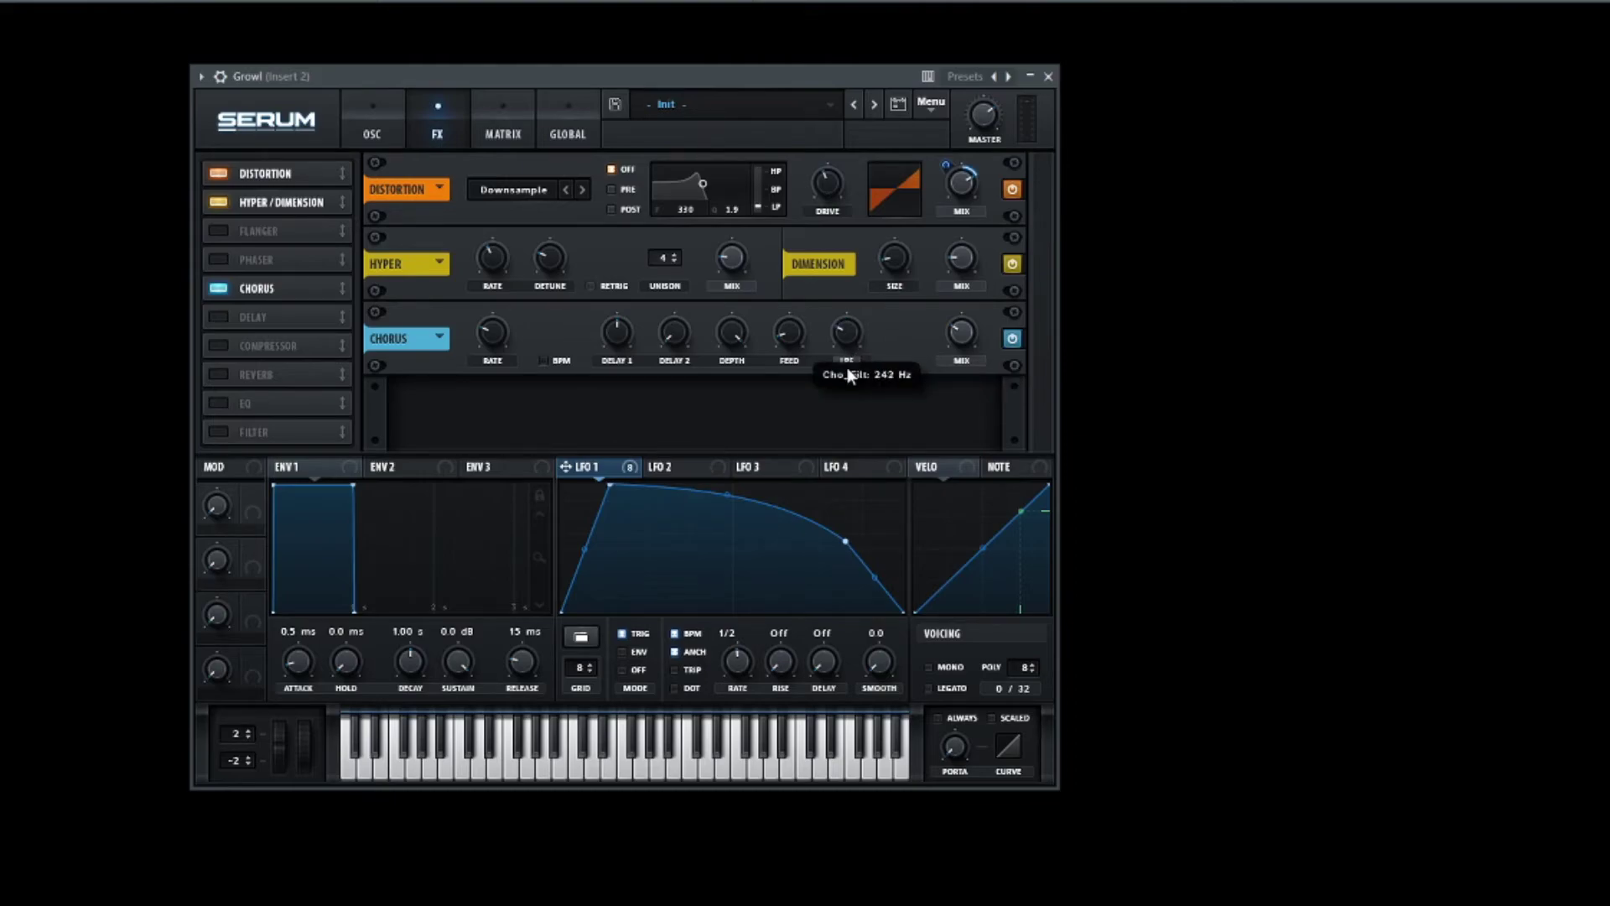
drag(847, 369, 848, 375)
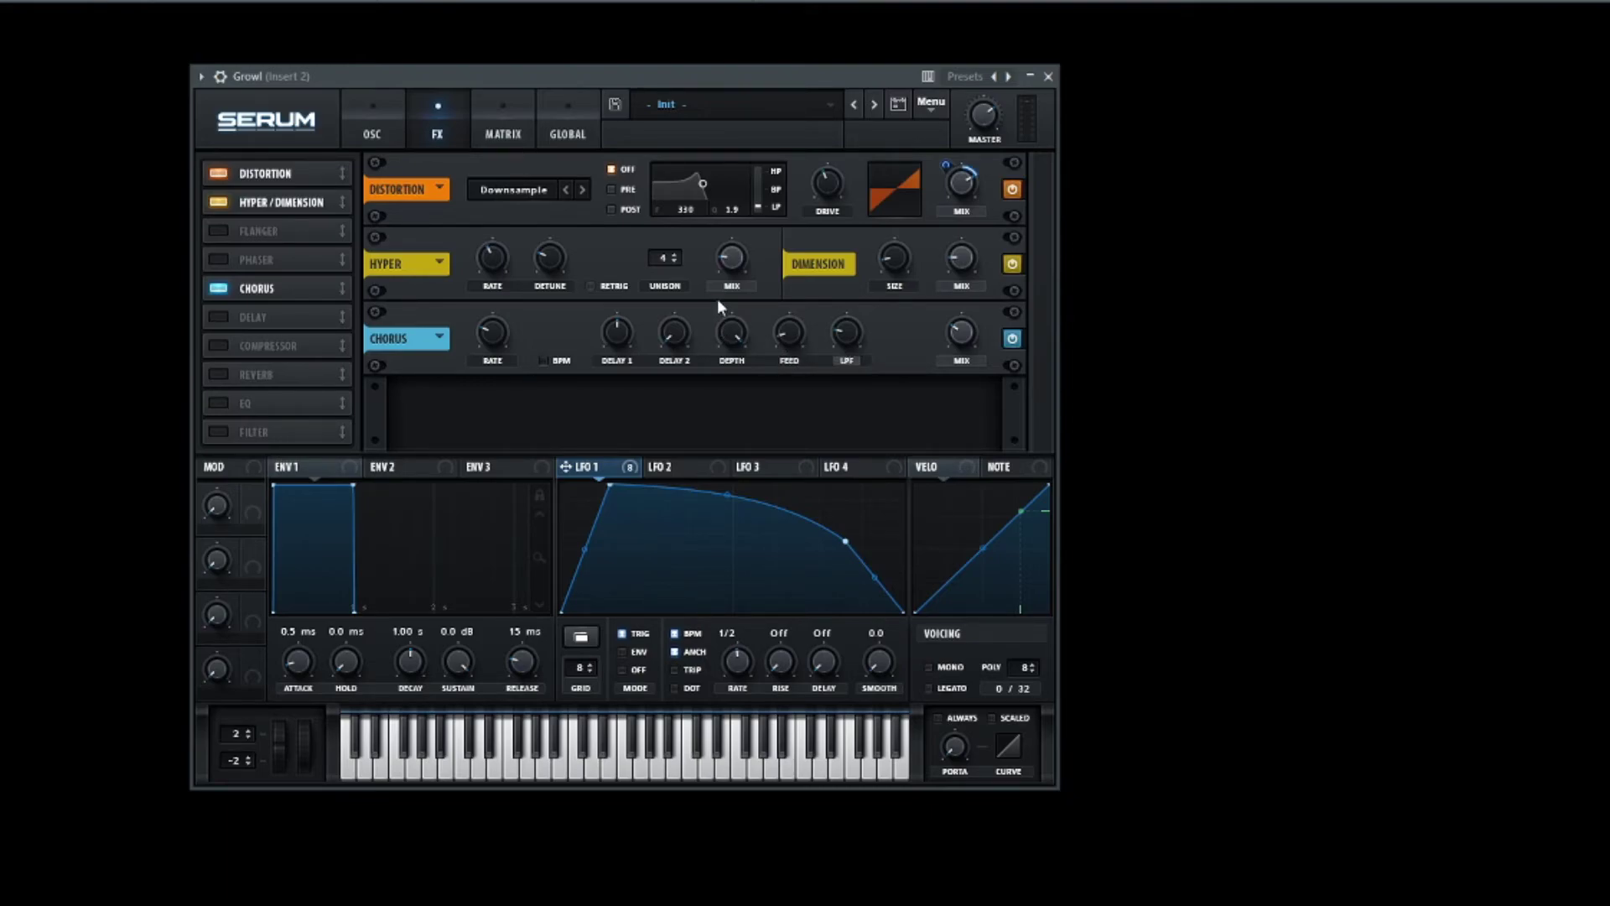
drag(731, 332, 734, 469)
drag(541, 78, 520, 80)
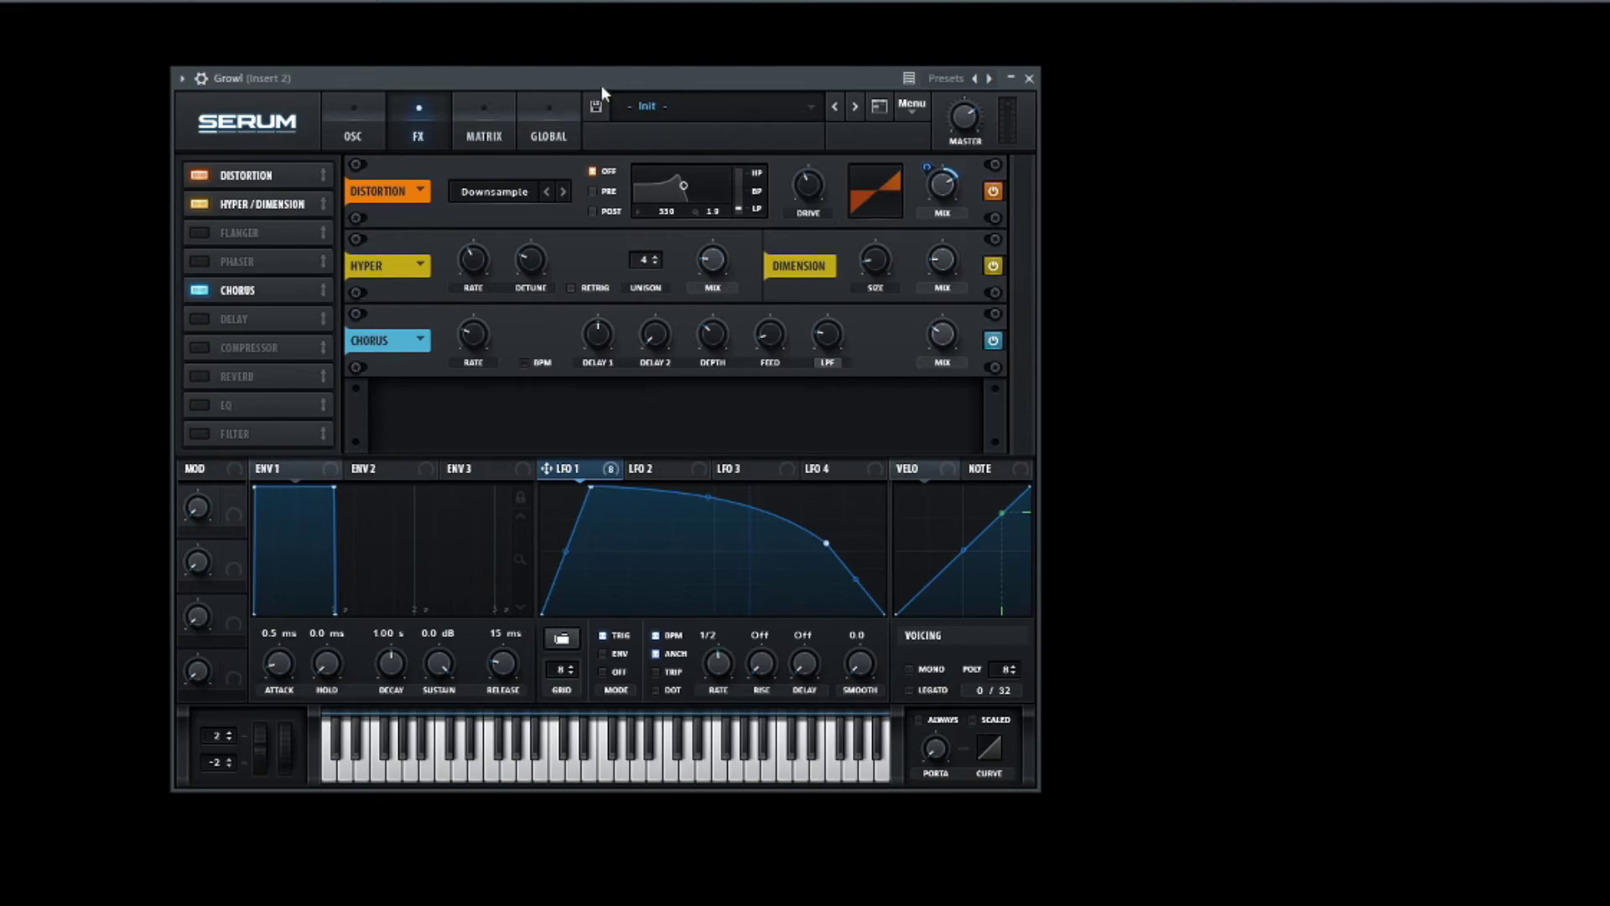
drag(602, 84, 618, 81)
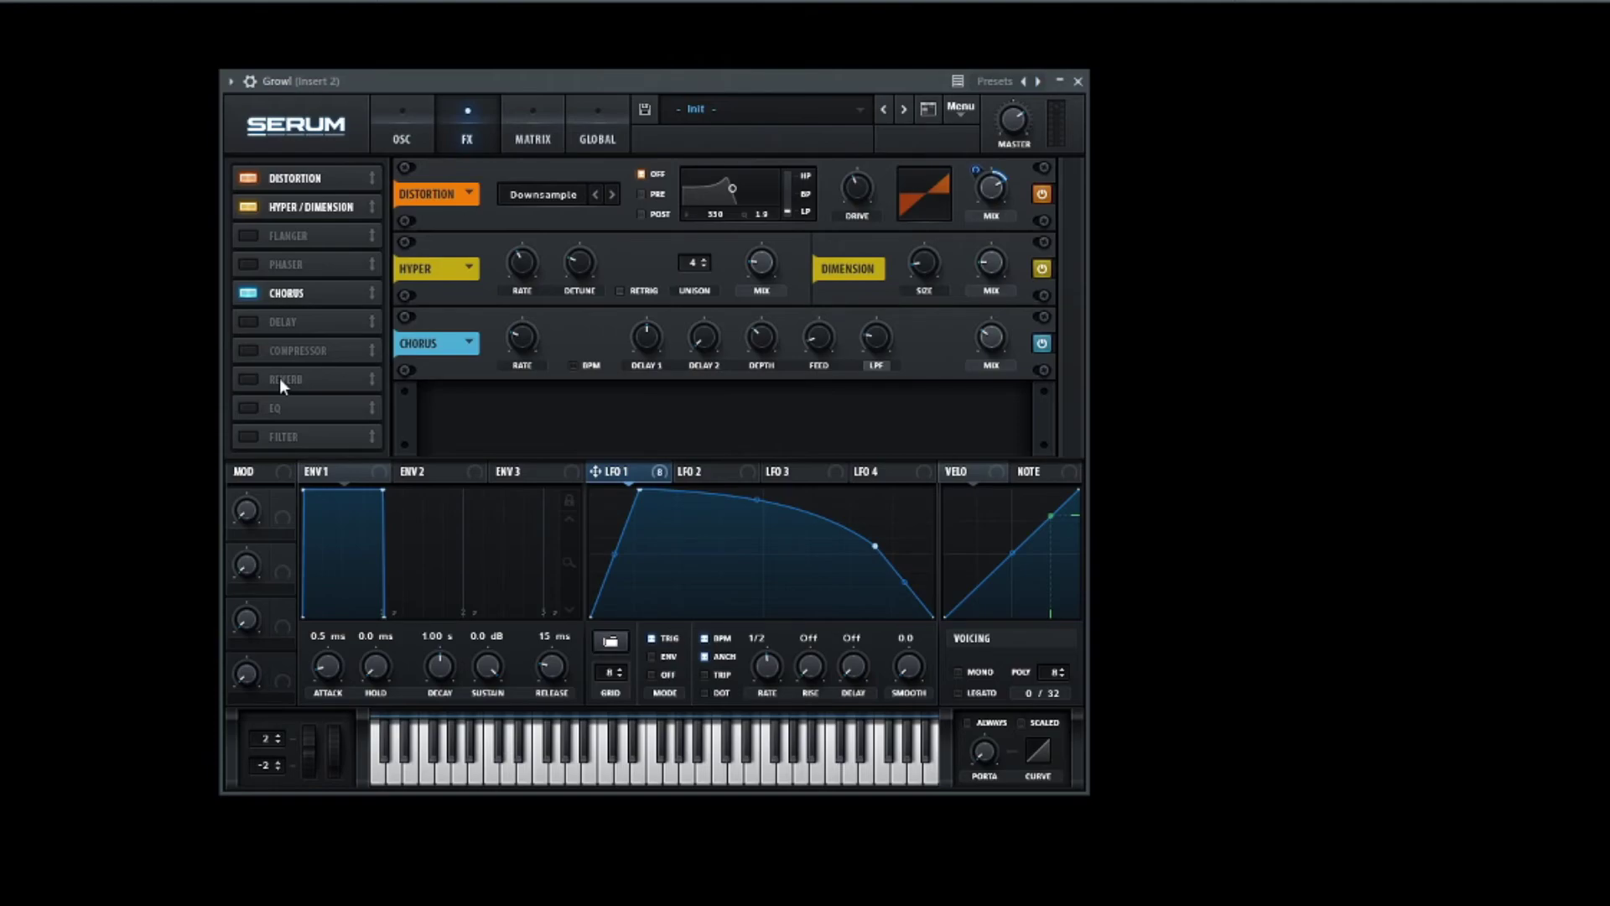
Enable a linked Ping-Pong delay at 1/256 with its filter raised to 4730.
click(248, 322)
click(592, 442)
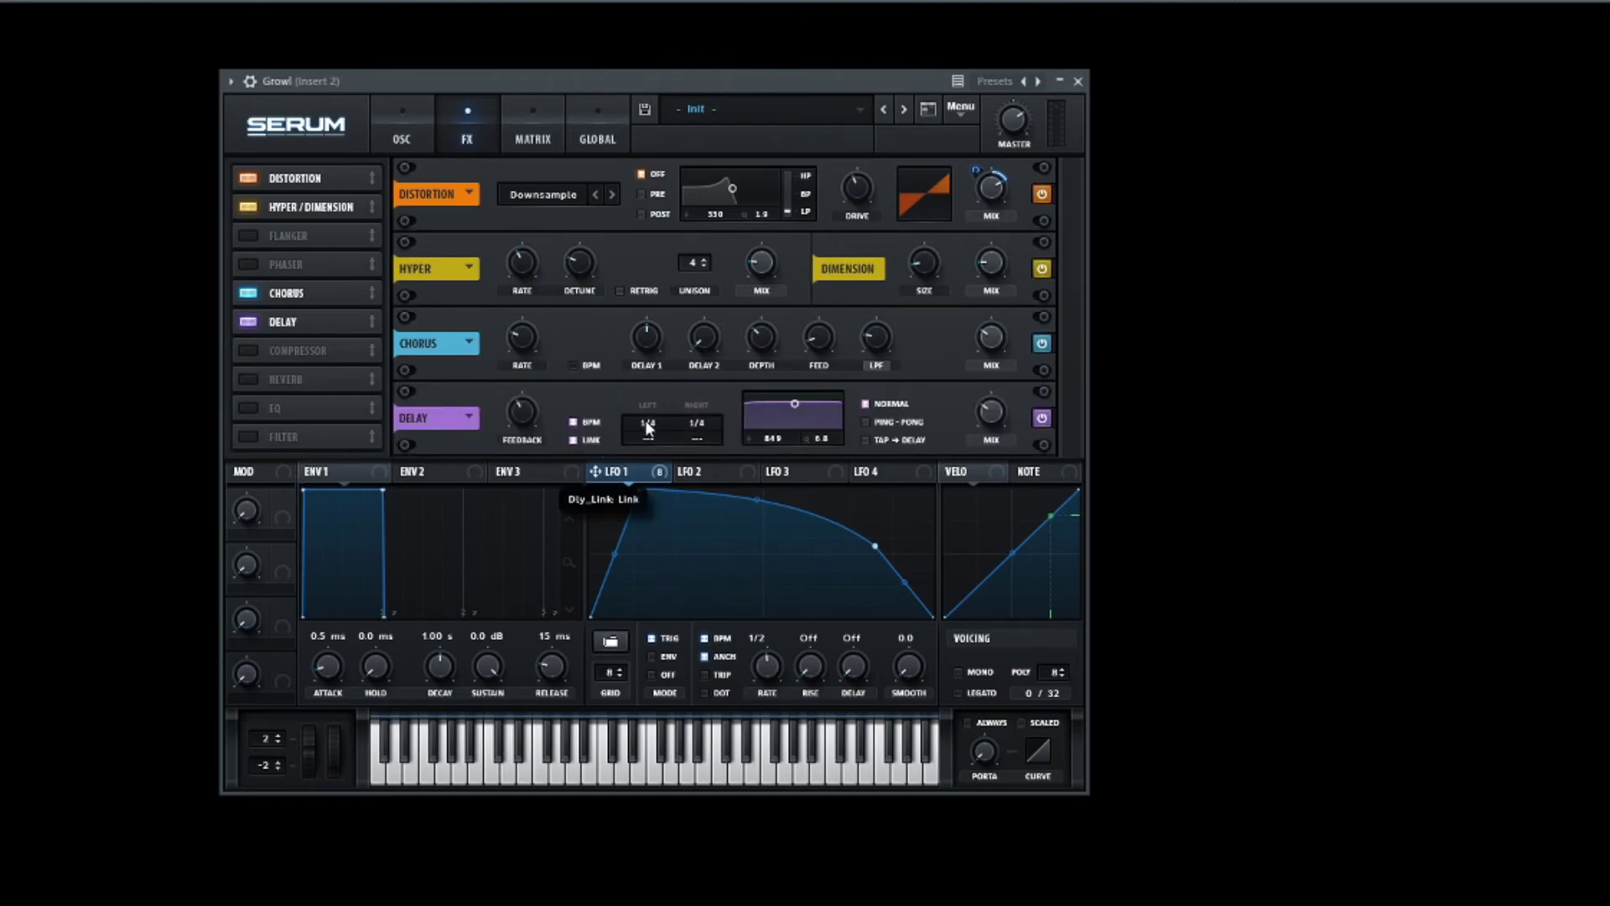
drag(647, 422, 630, 545)
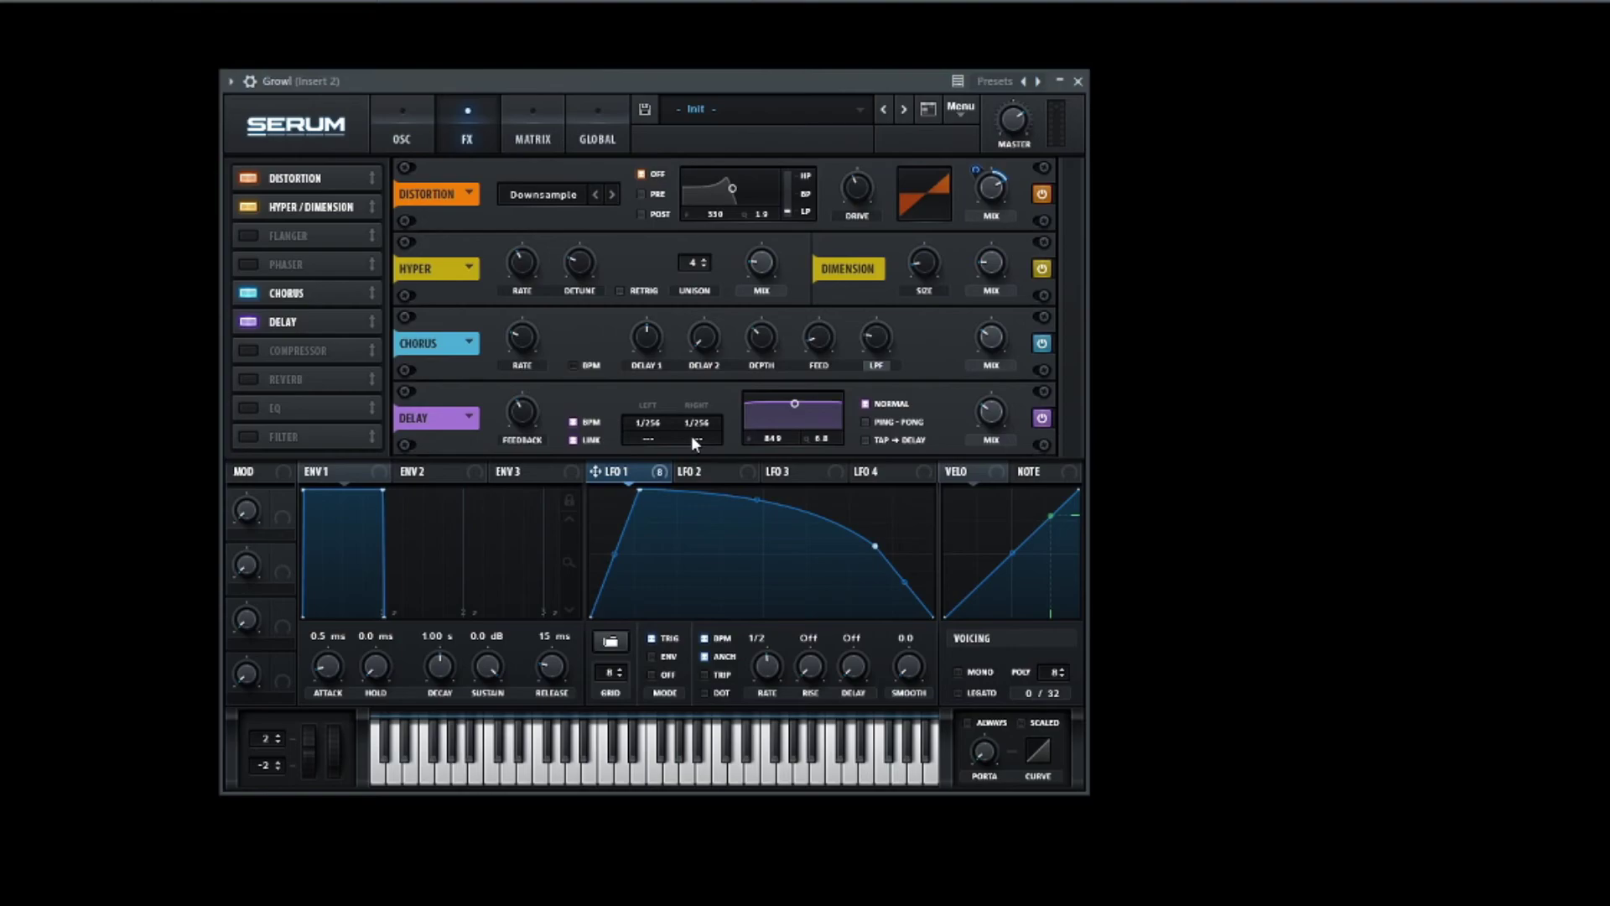
click(866, 421)
drag(791, 415, 822, 415)
Add the Compressor after the delay in the FX chain and set its gain to 2.8 dB.
click(260, 352)
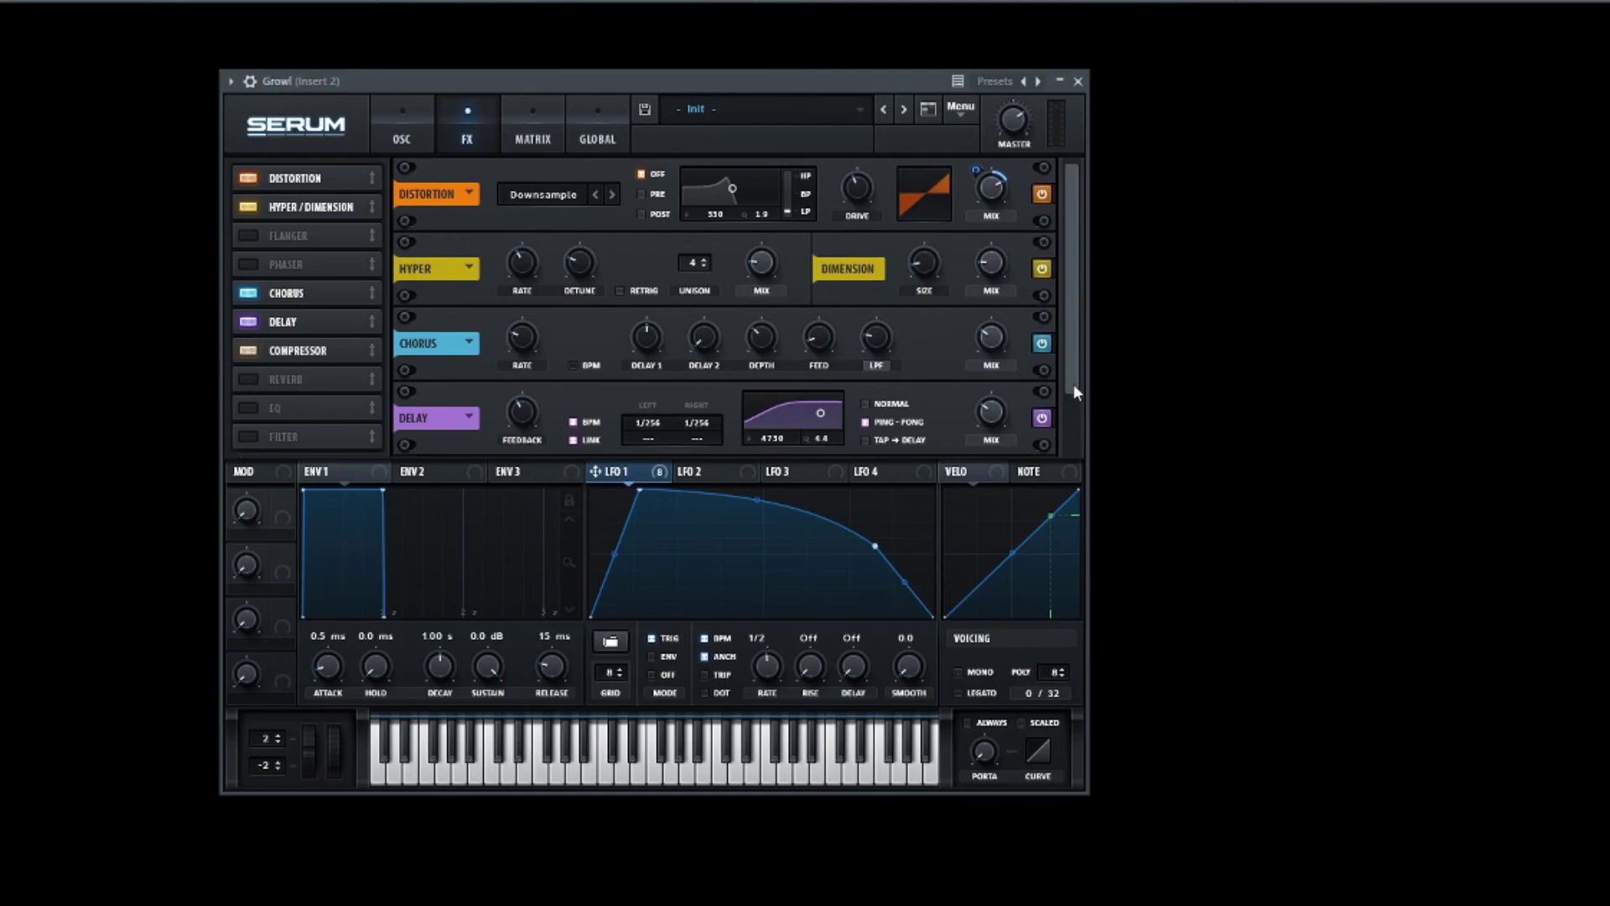
scroll(1074, 393, down, 1)
mouse_move(760, 419)
mouse_down()
mouse_move(769, 379)
mouse_move(760, 394)
mouse_up()
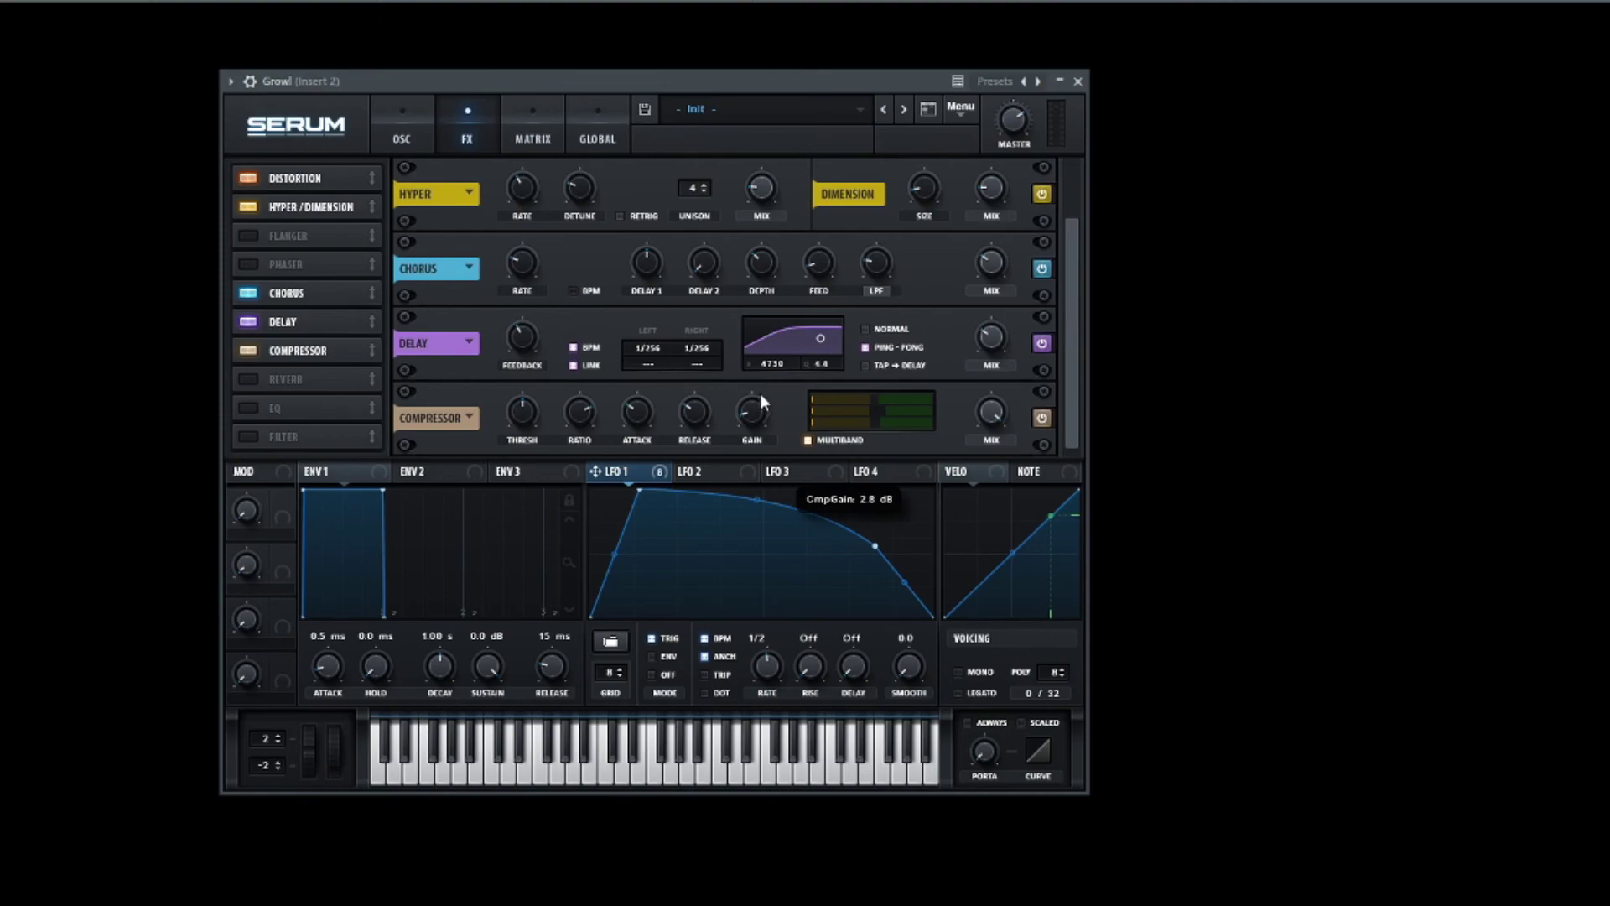